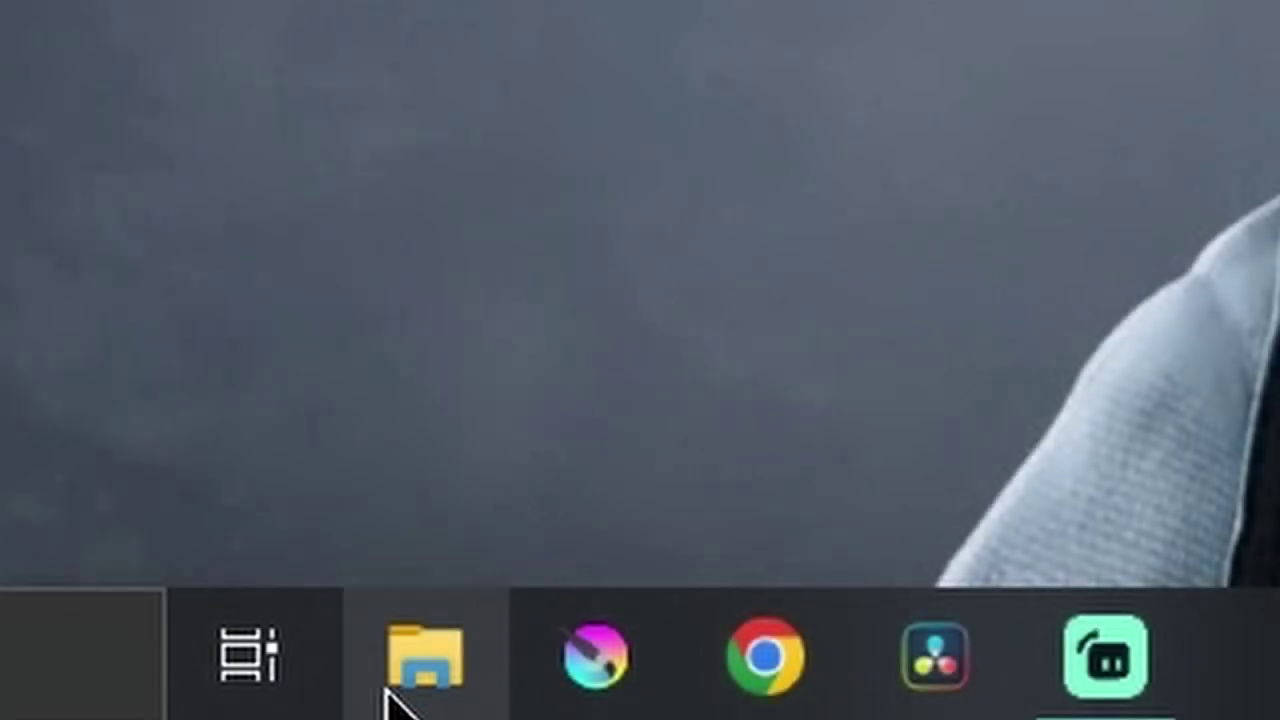
- Search Windows for "file" and open File Explorer
left_click(395, 685)
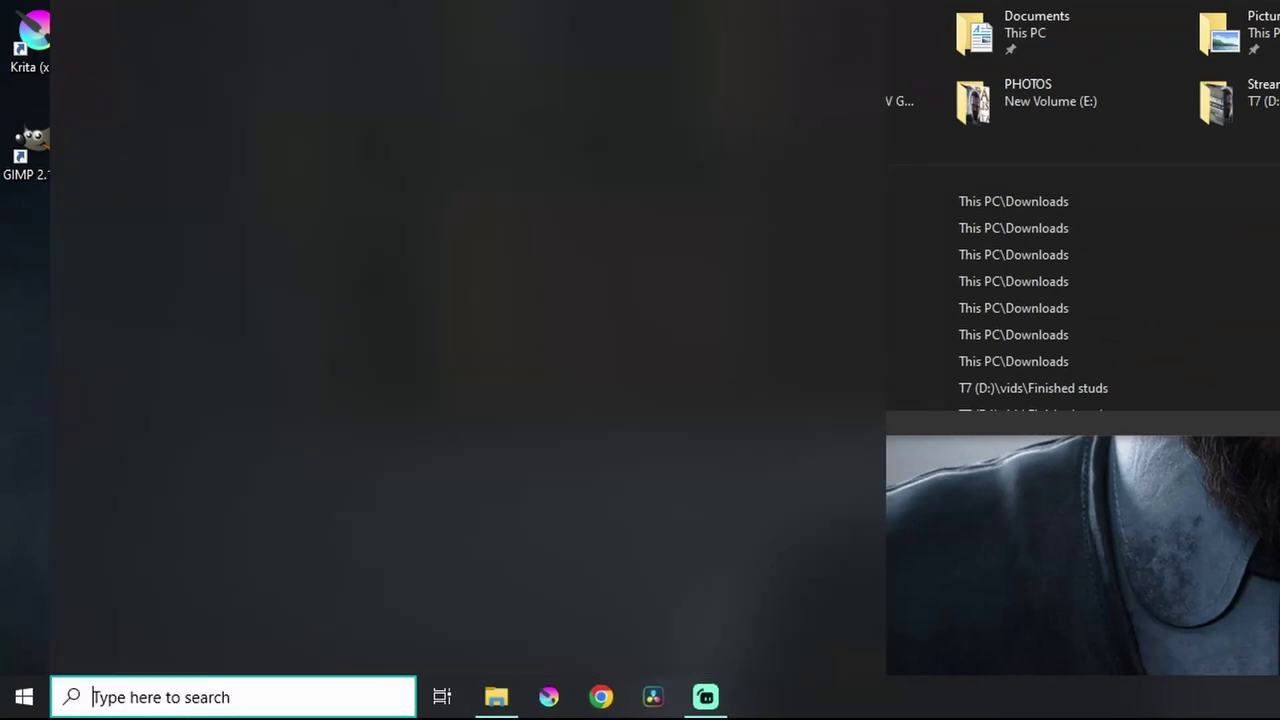
type("f")
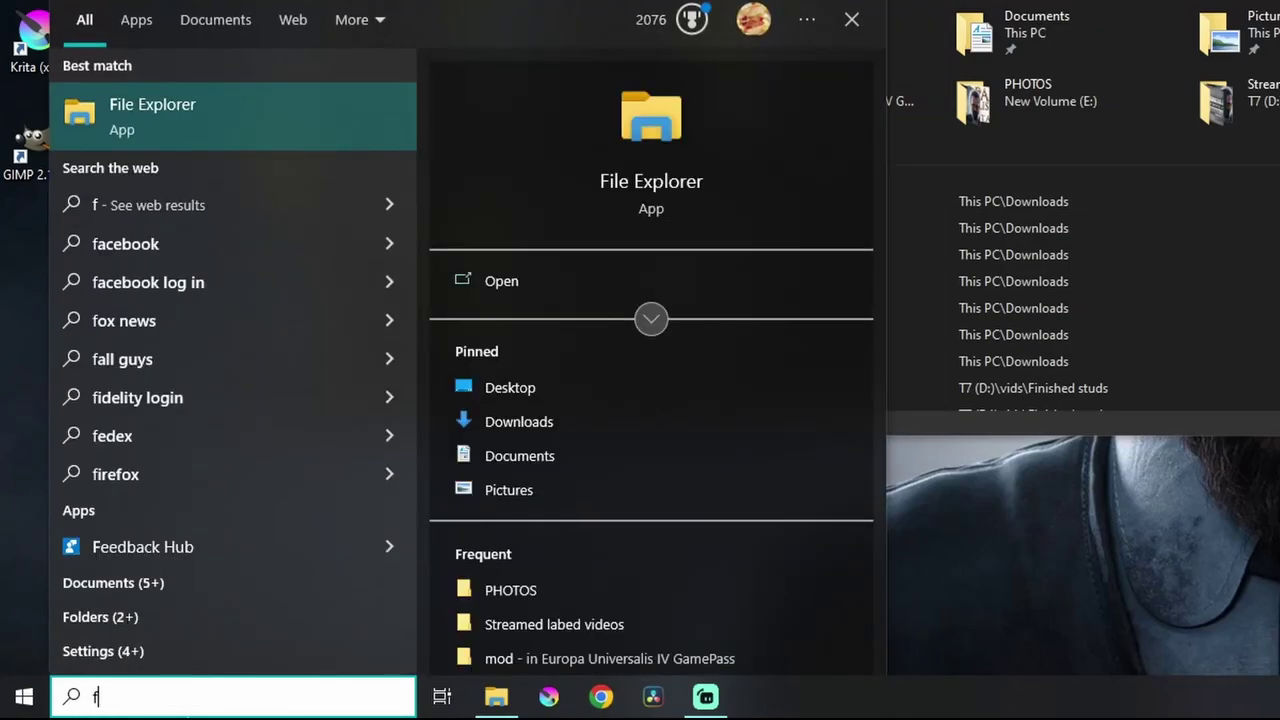
type("ile")
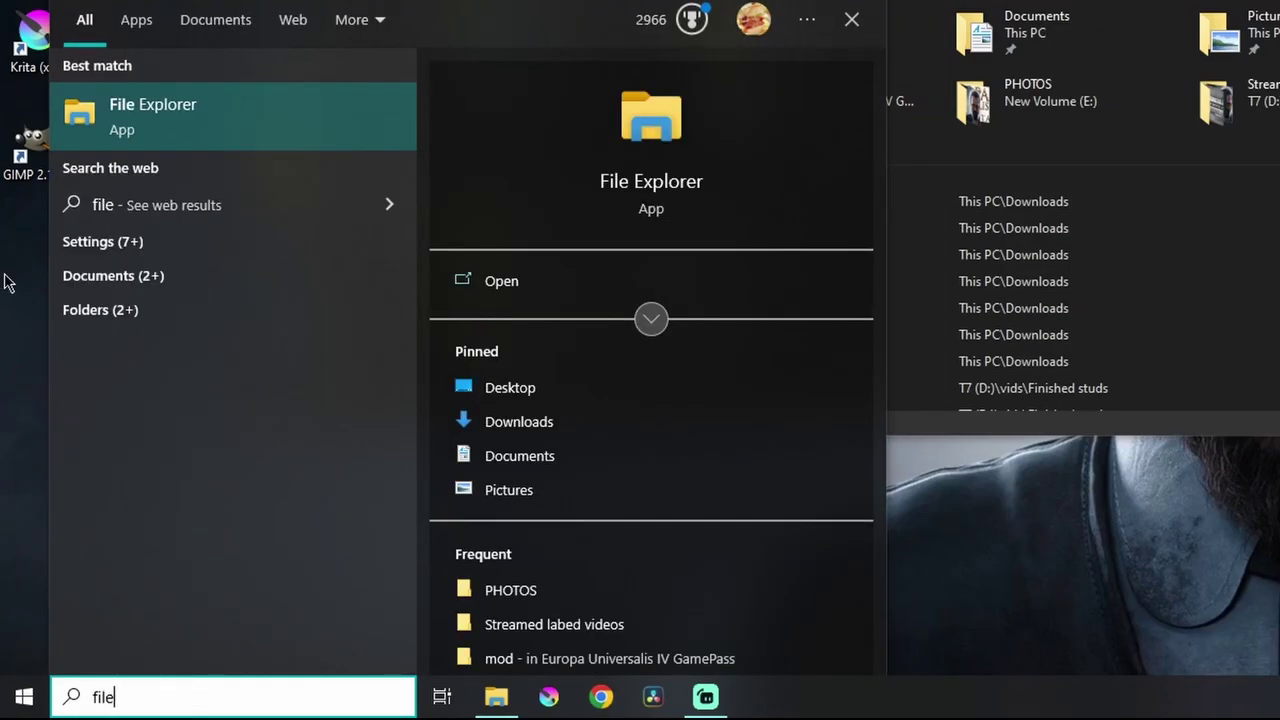
left_click(177, 114)
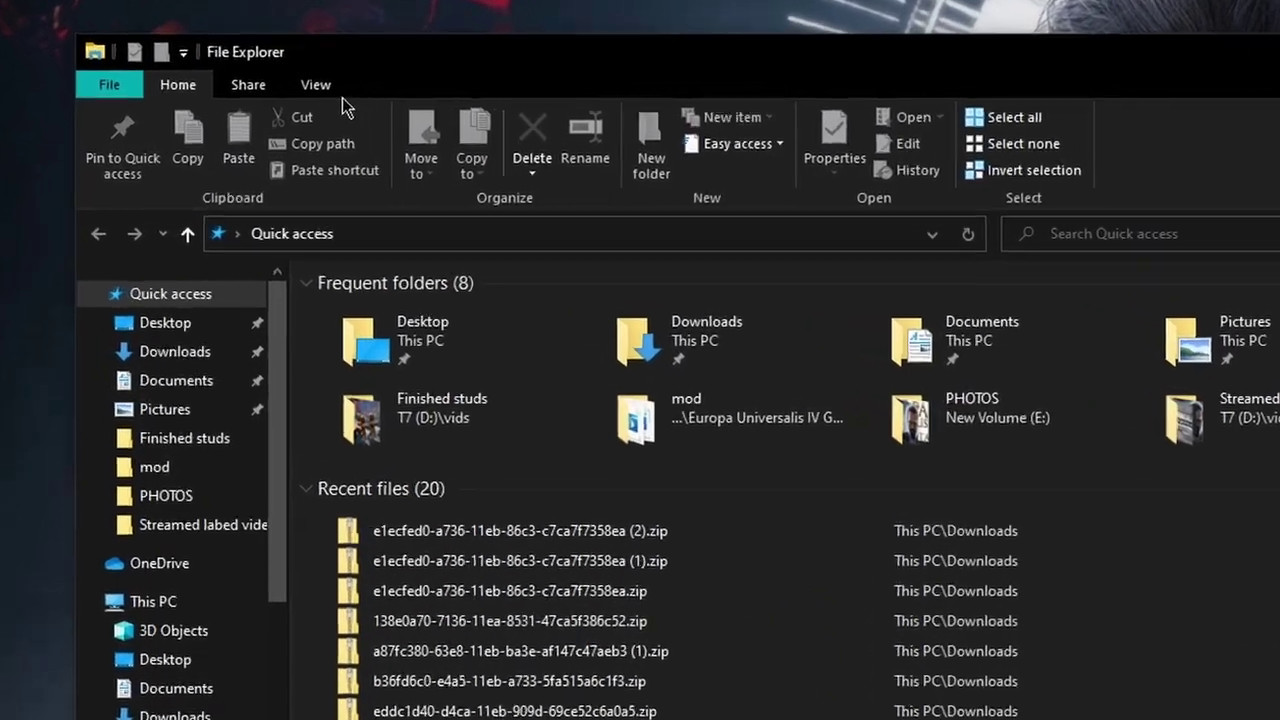
- Open the folder options' view settings and confirm them with hiding of extensions for known file types turned off
left_click(330, 90)
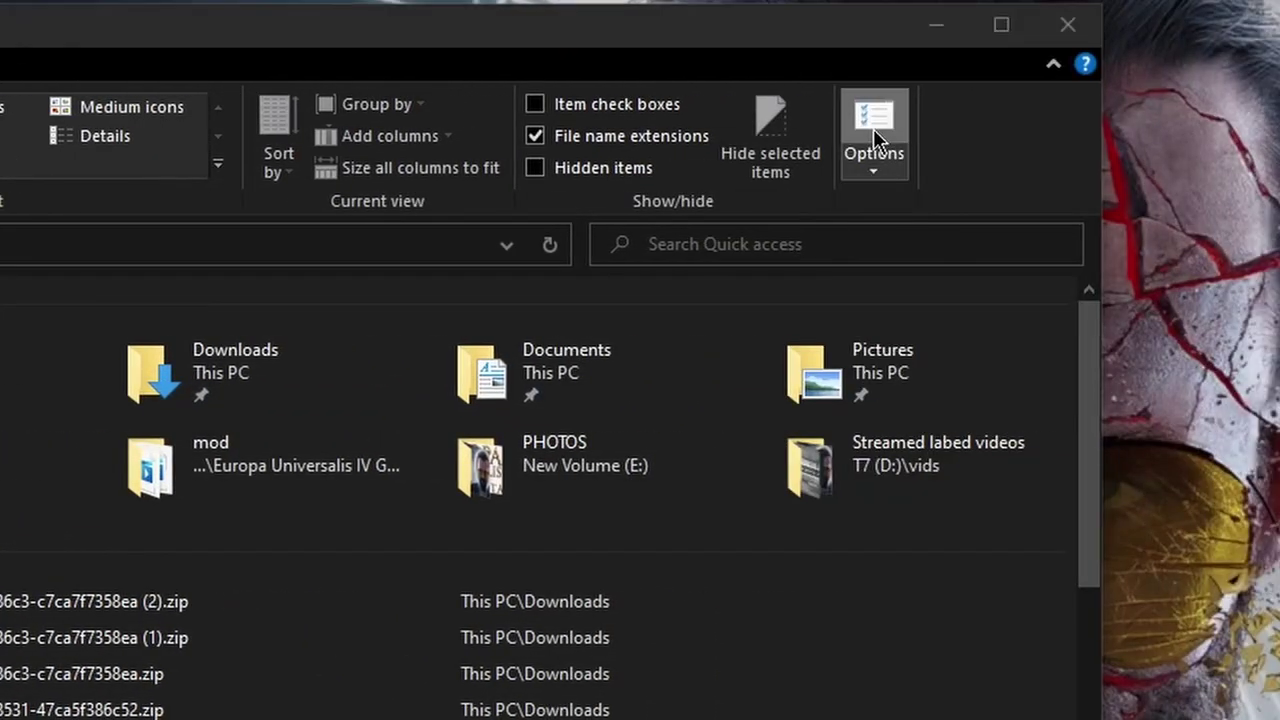
left_click(1238, 137)
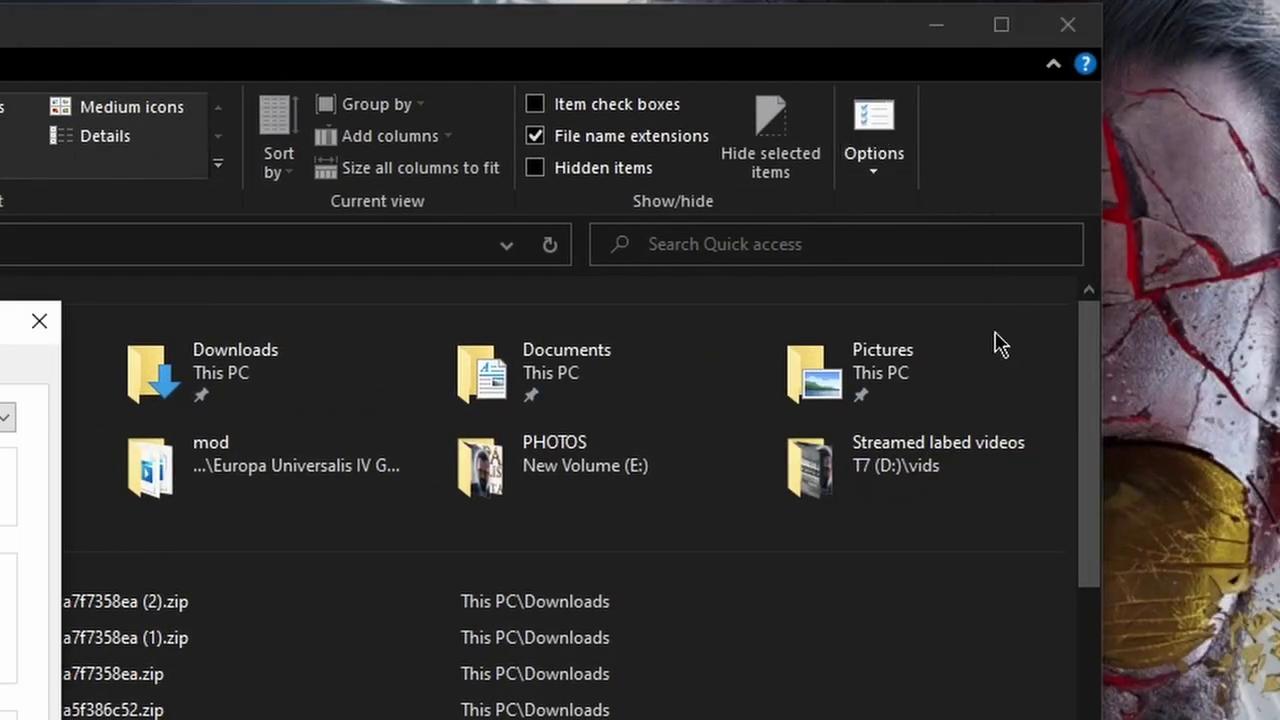
left_click(171, 150)
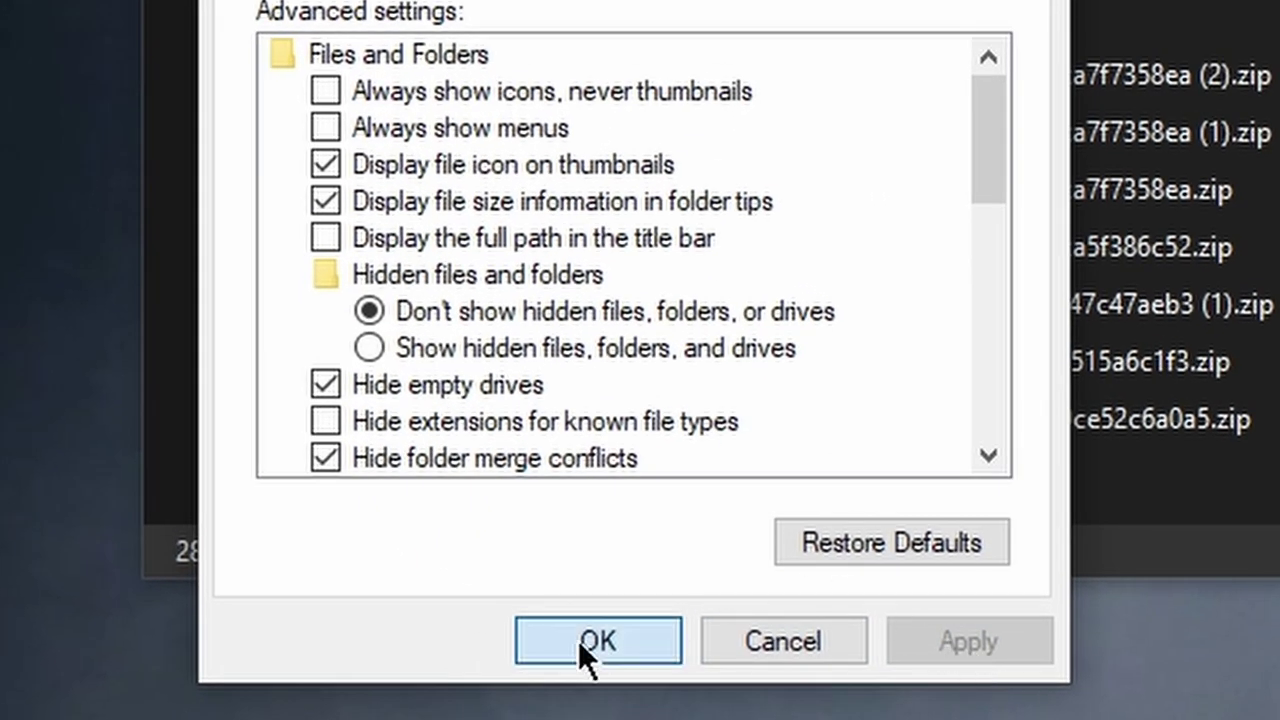
left_click(580, 645)
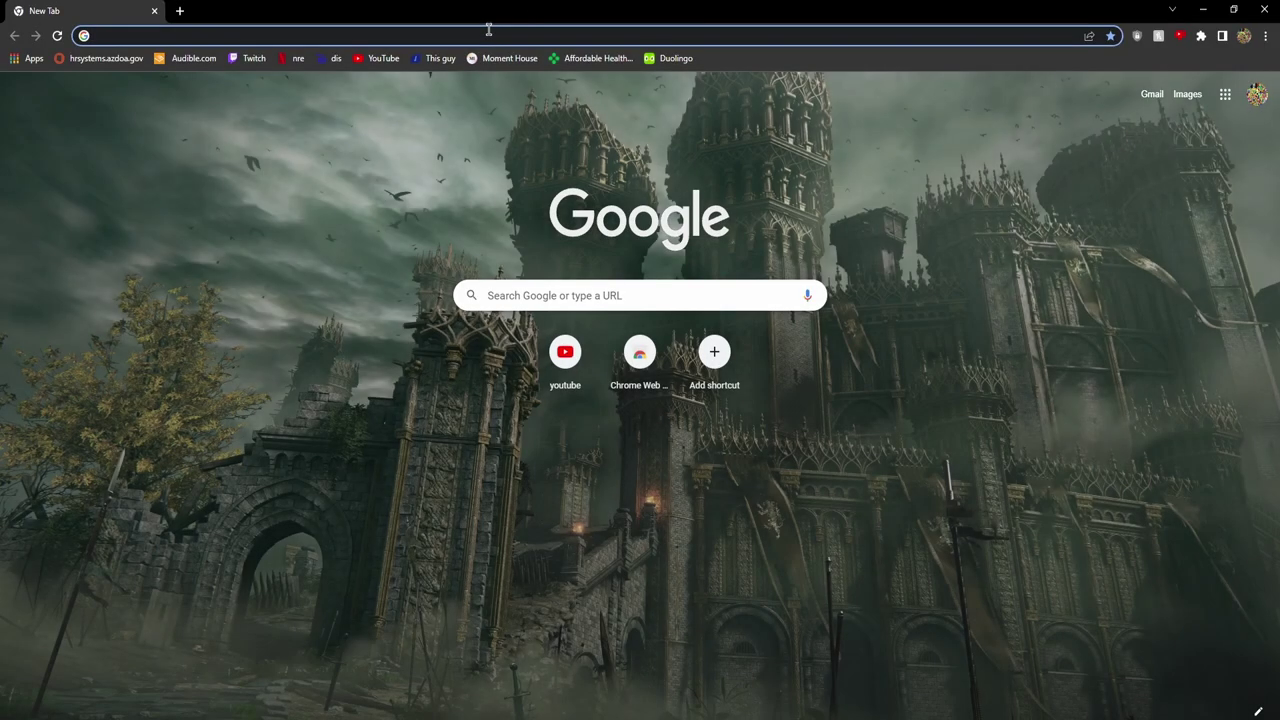
- Search Google for "paradox mods" in Chrome and open the Paradox Mods website
left_click(488, 30)
type("paradox mods")
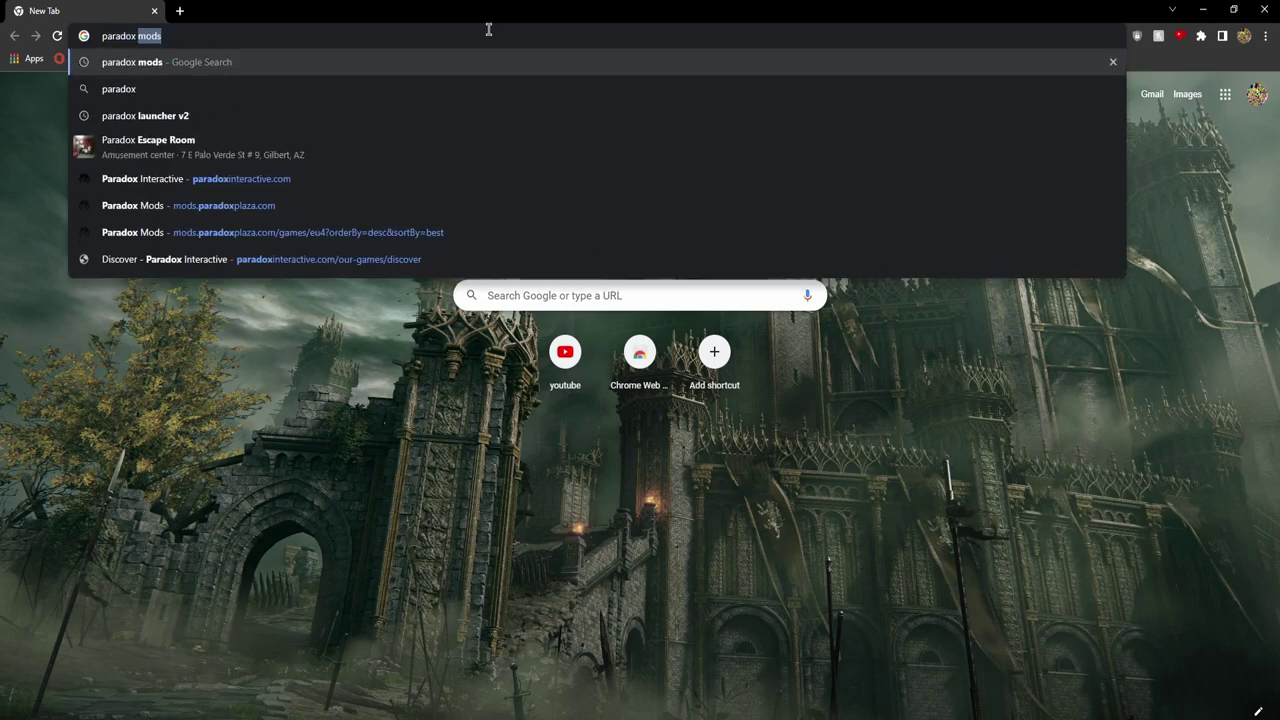
key("Return")
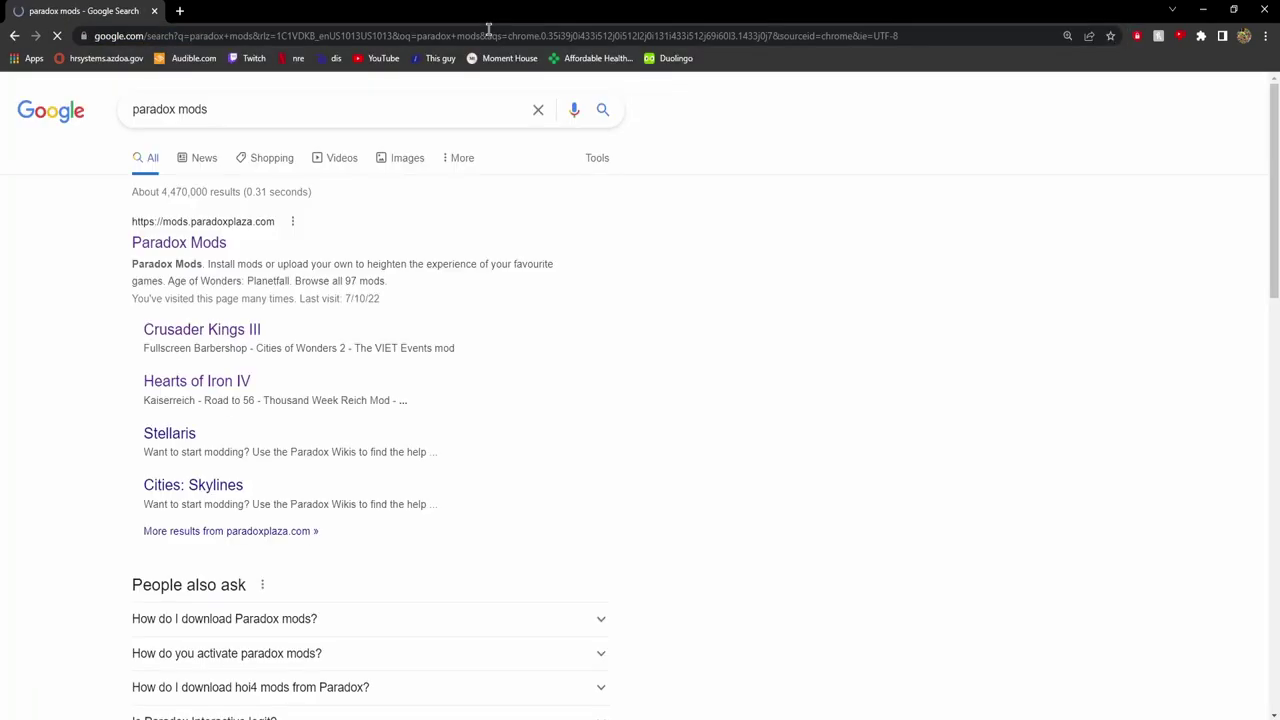
left_click(155, 252)
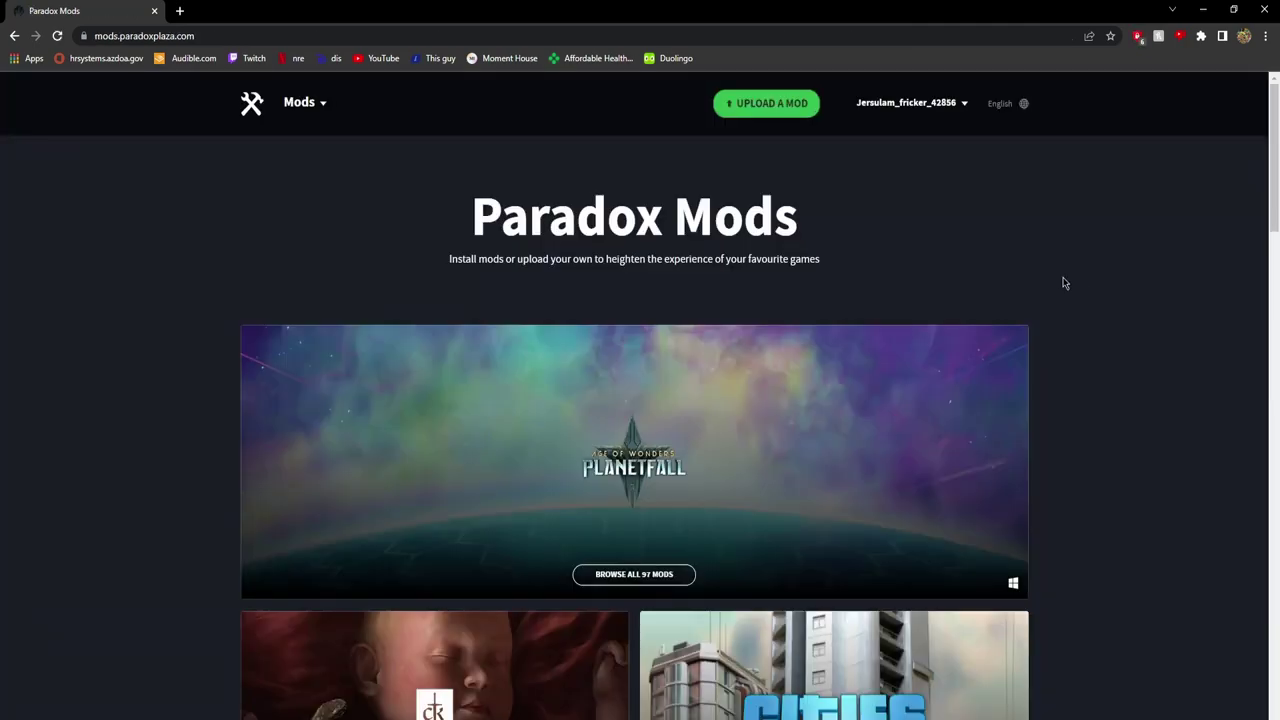
- Check the account options on Paradox Mods and open the Europa Universalis IV mod listing
left_click(940, 103)
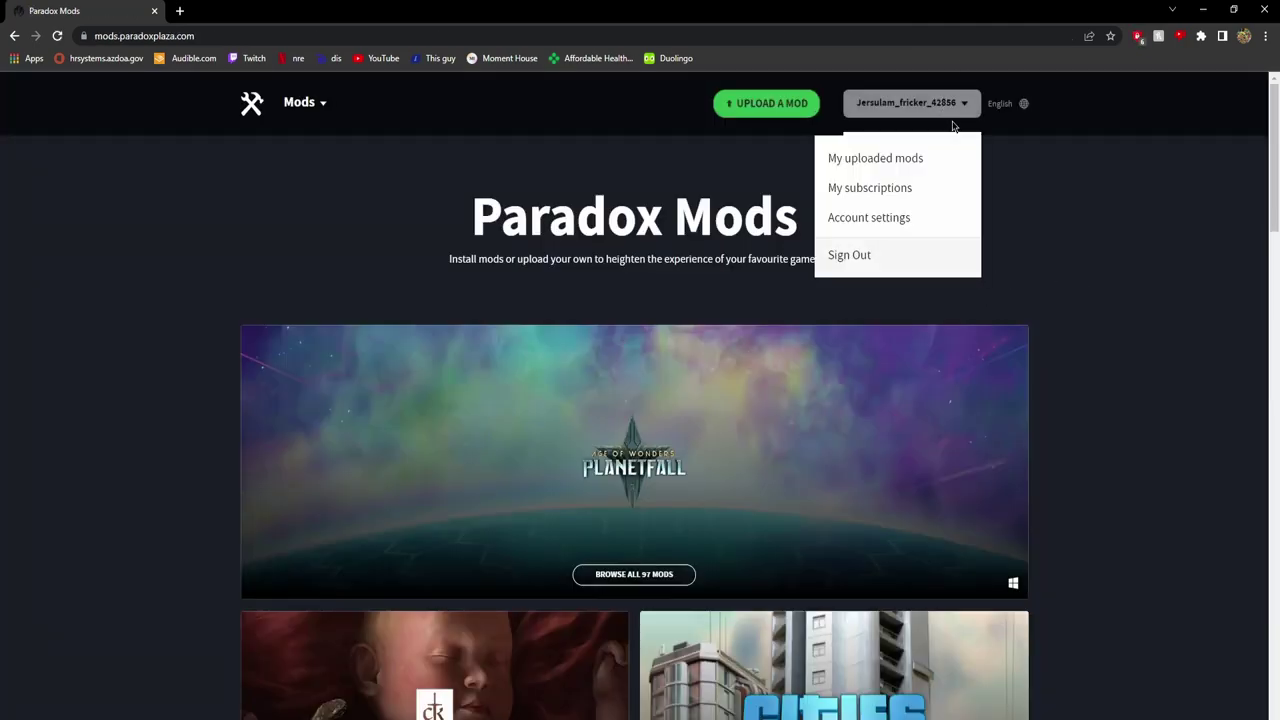
left_click(766, 202)
scroll(819, 208, "down", 4)
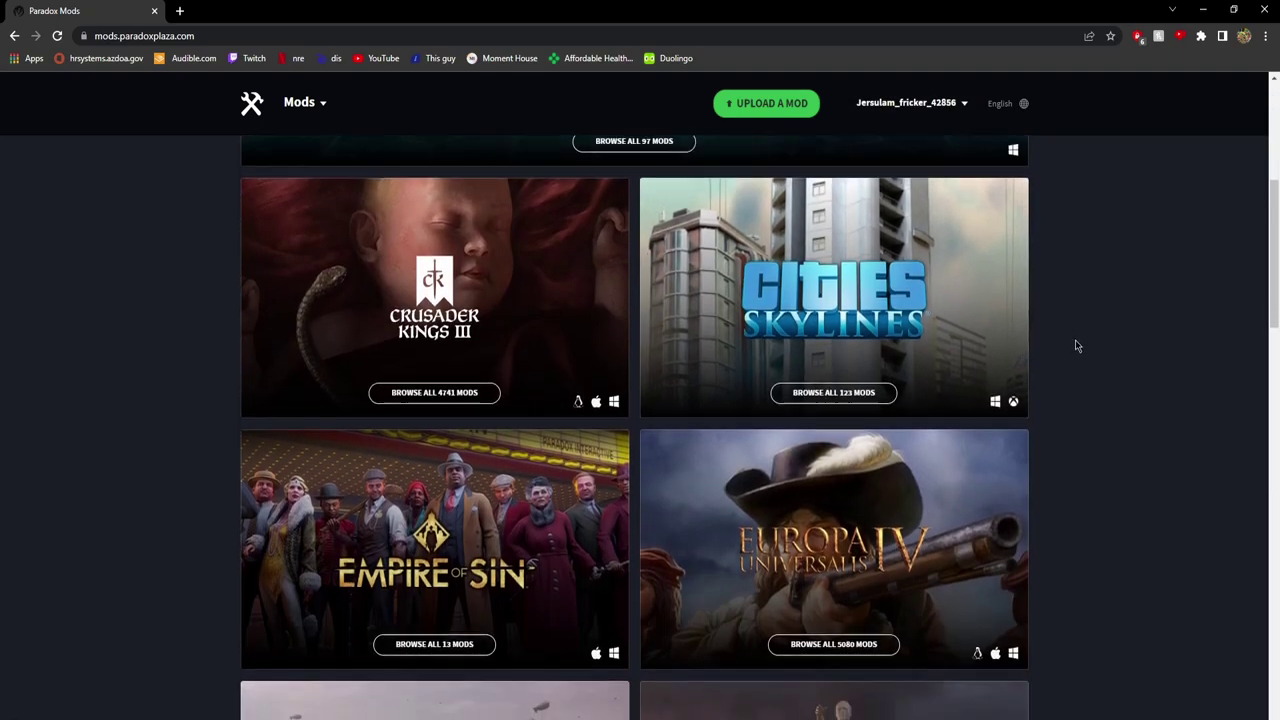
scroll(1077, 346, "down", 2)
left_click(923, 452)
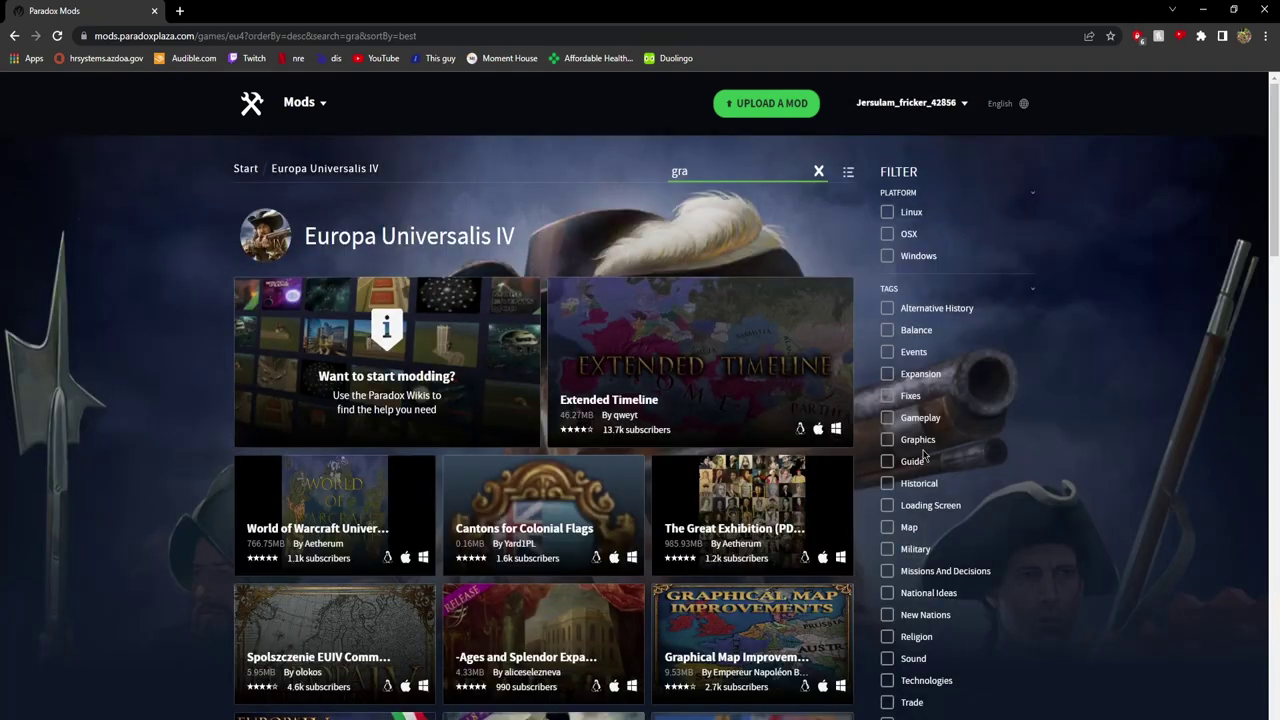
- Download the Extended Timeline mod and set its zip archive to open when the download is done
left_click(681, 402)
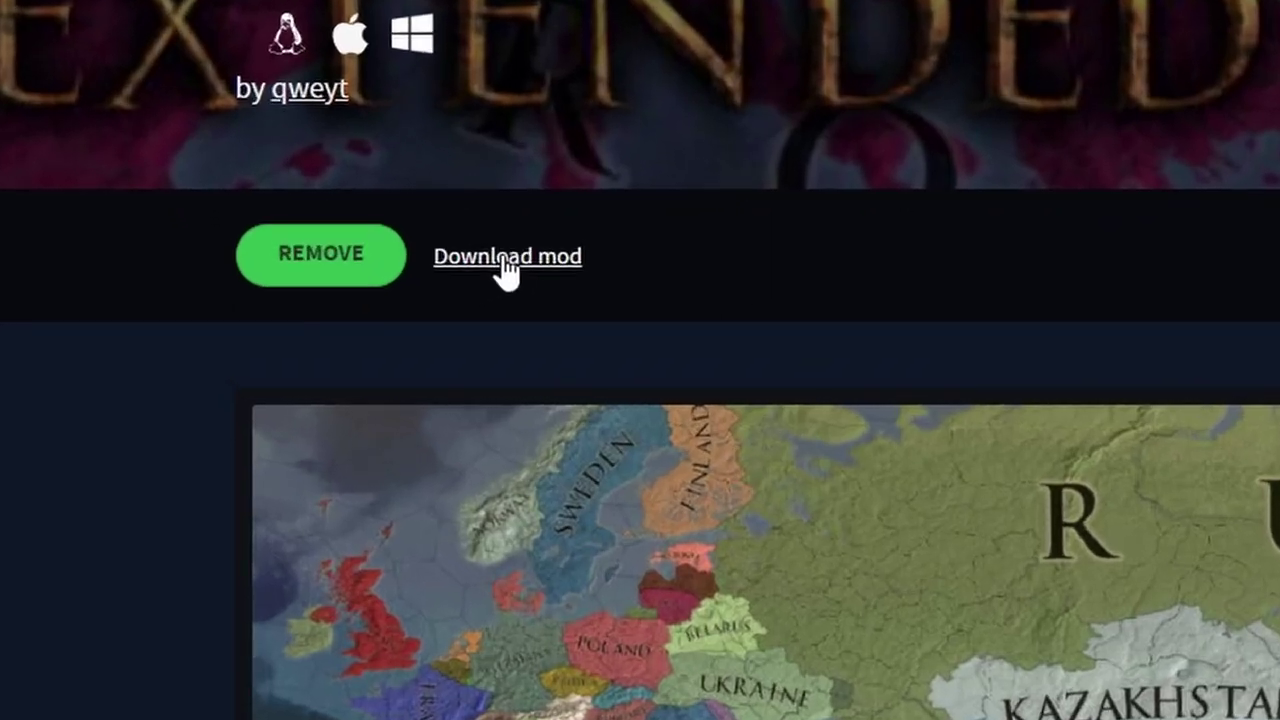
left_click(507, 258)
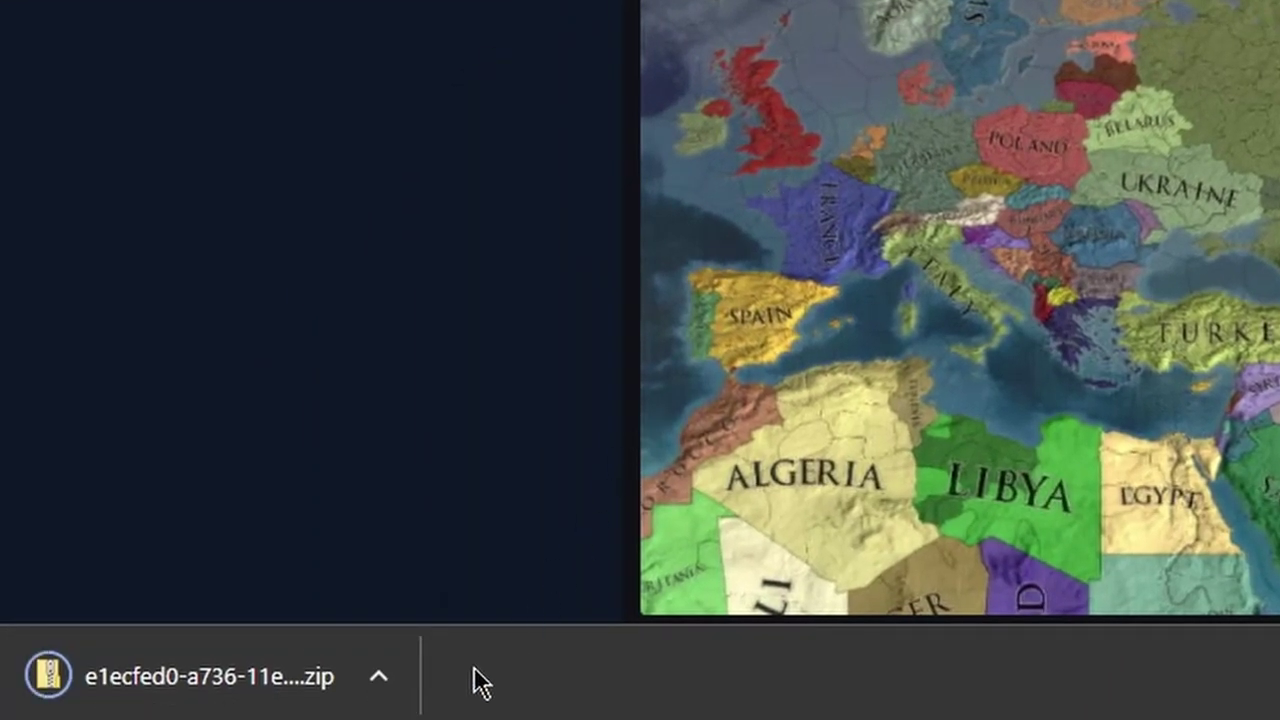
left_click(392, 682)
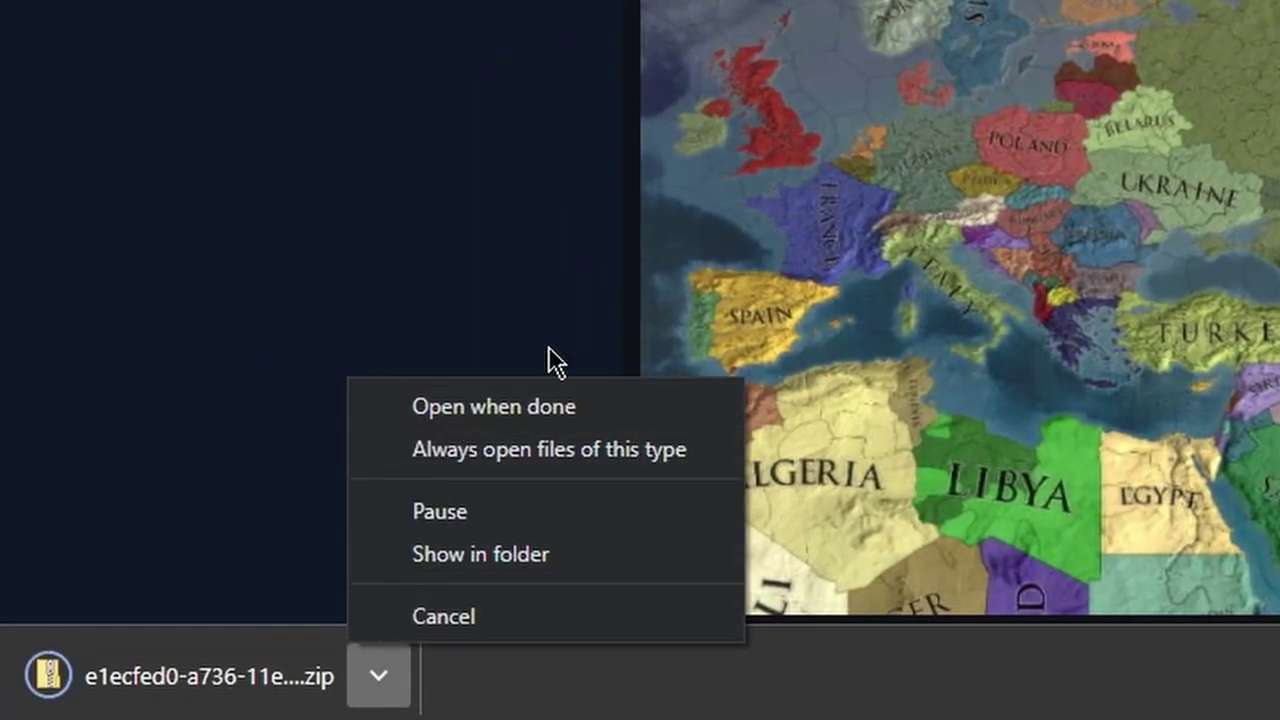
left_click(522, 410)
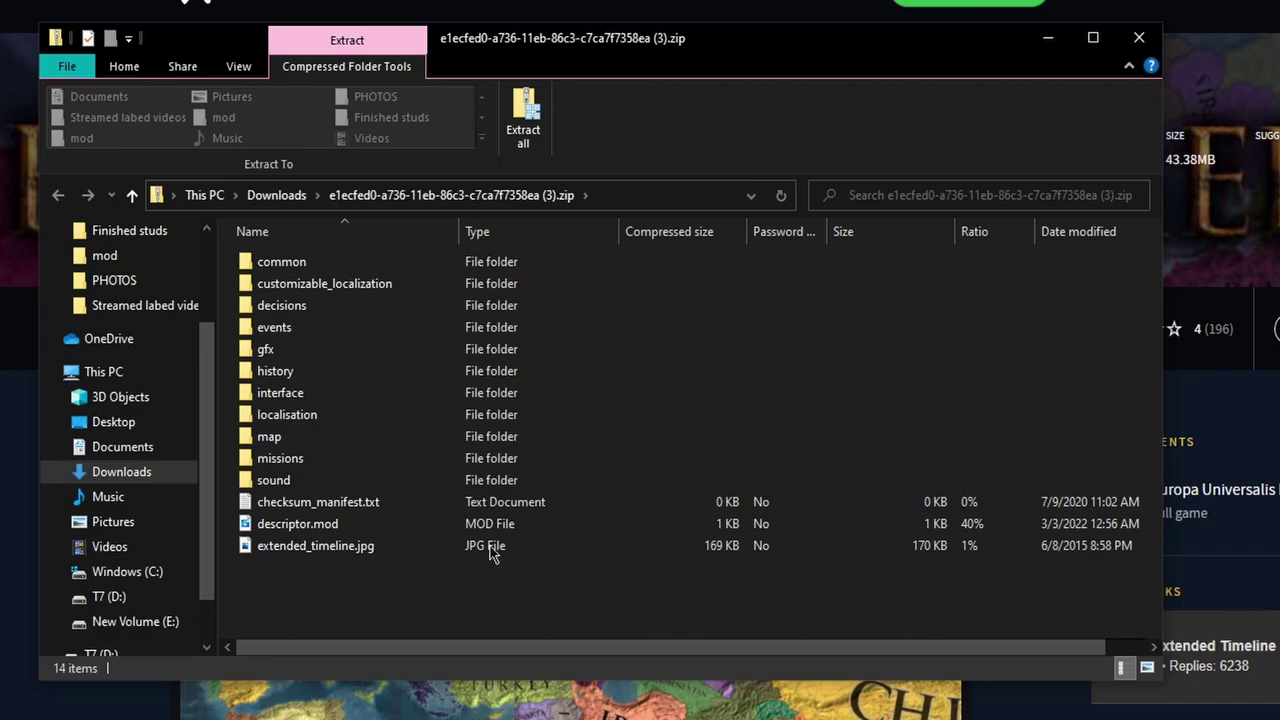
- Start extracting the whole archive and browse for a destination in Documents > Paradox Interactive > Europa Universalis IV GamePass
left_click(523, 118)
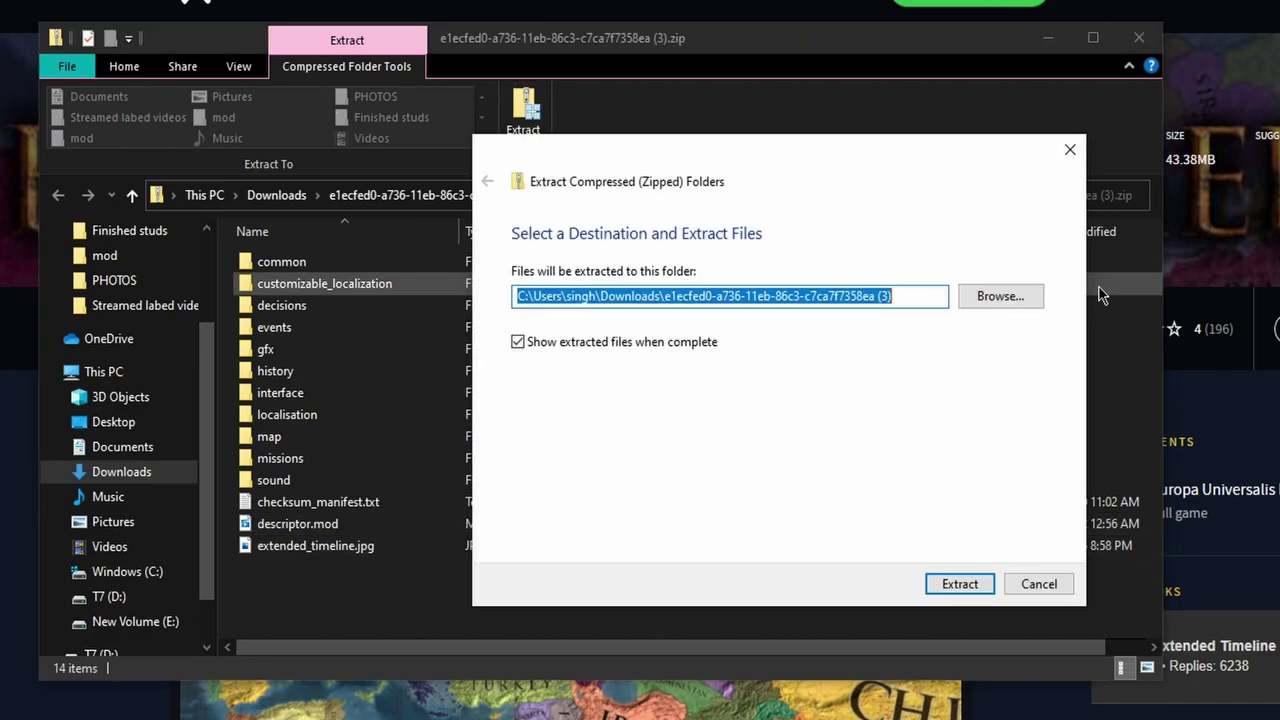
left_click(980, 297)
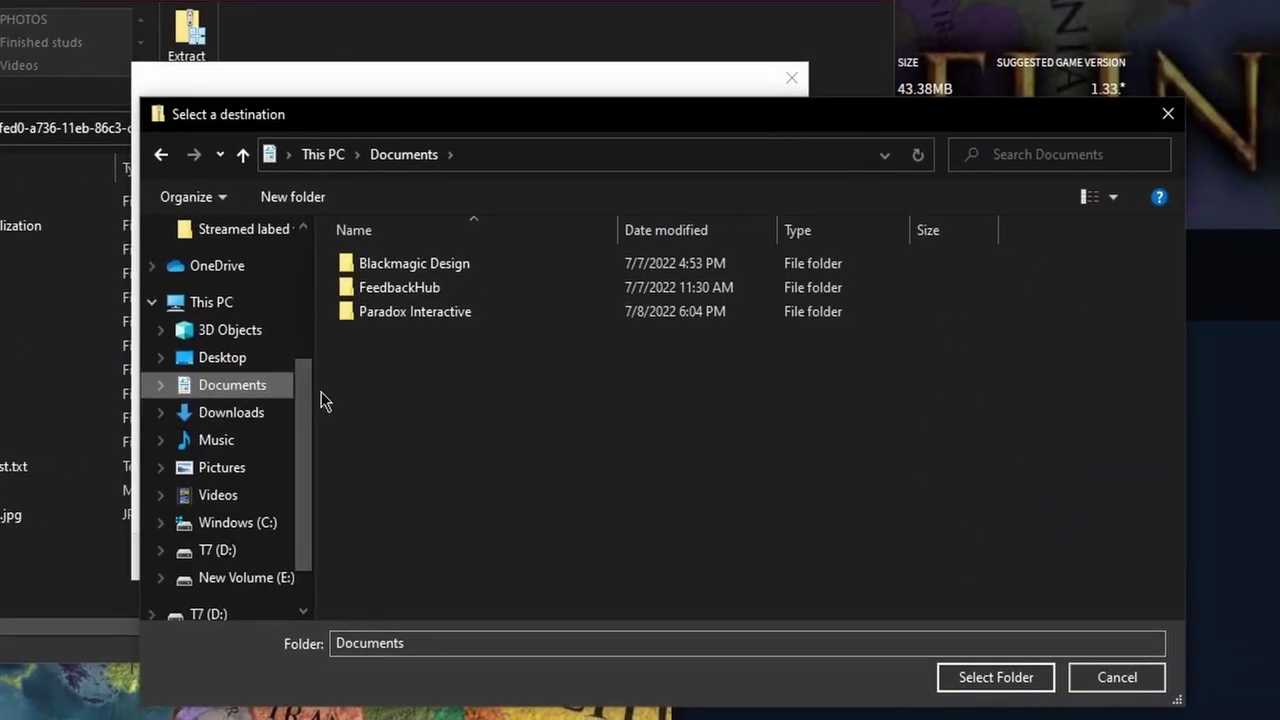
double_click(366, 320)
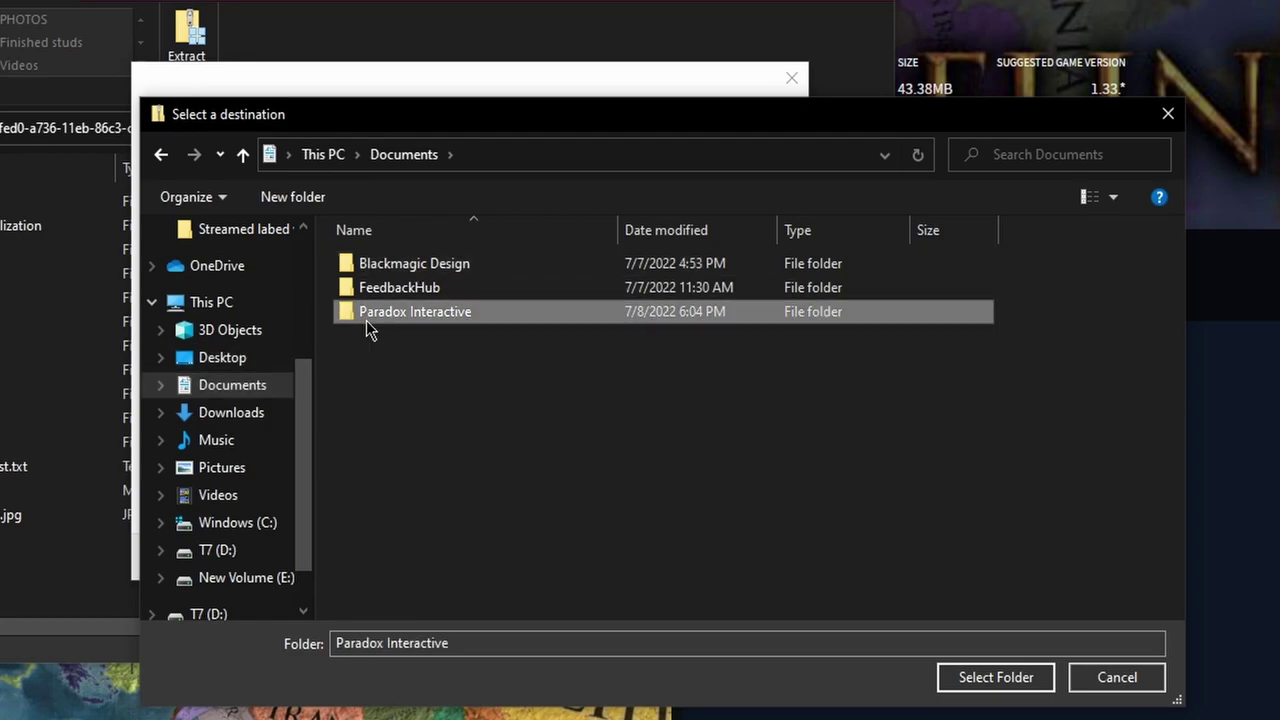
double_click(420, 311)
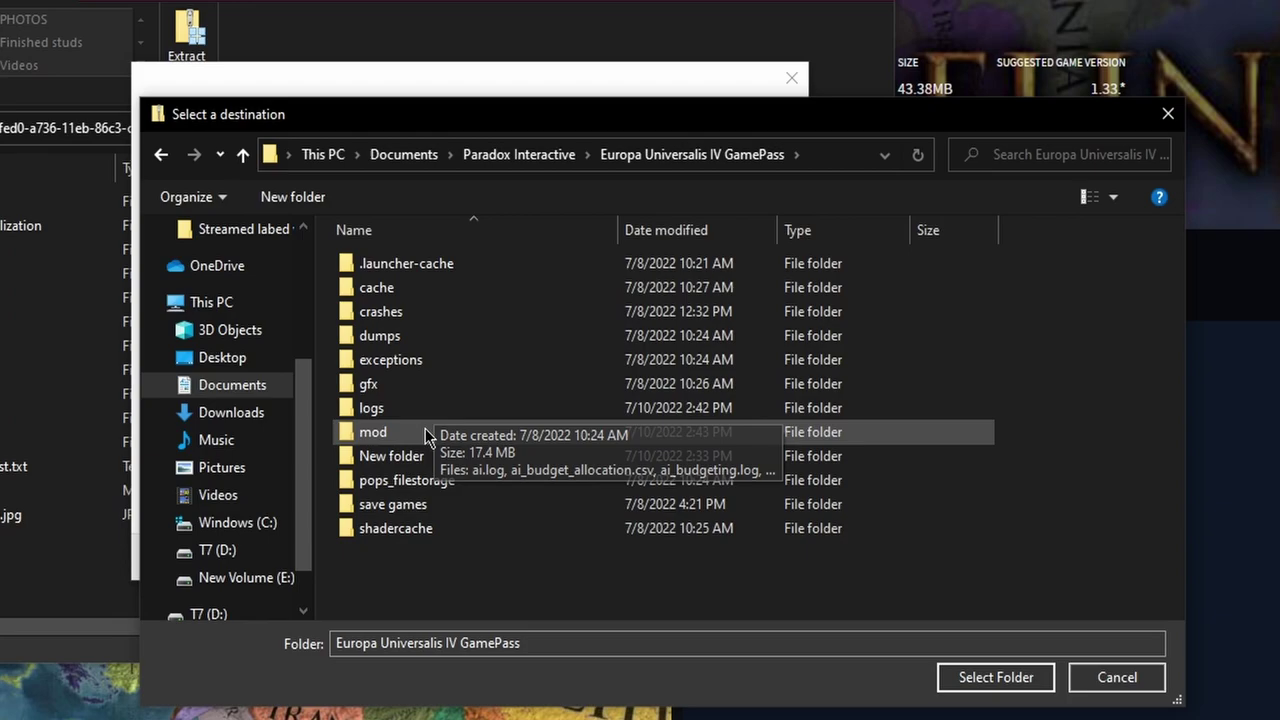
- Create a new folder directly inside the Europa Universalis IV GamePass folder
right_click(417, 562)
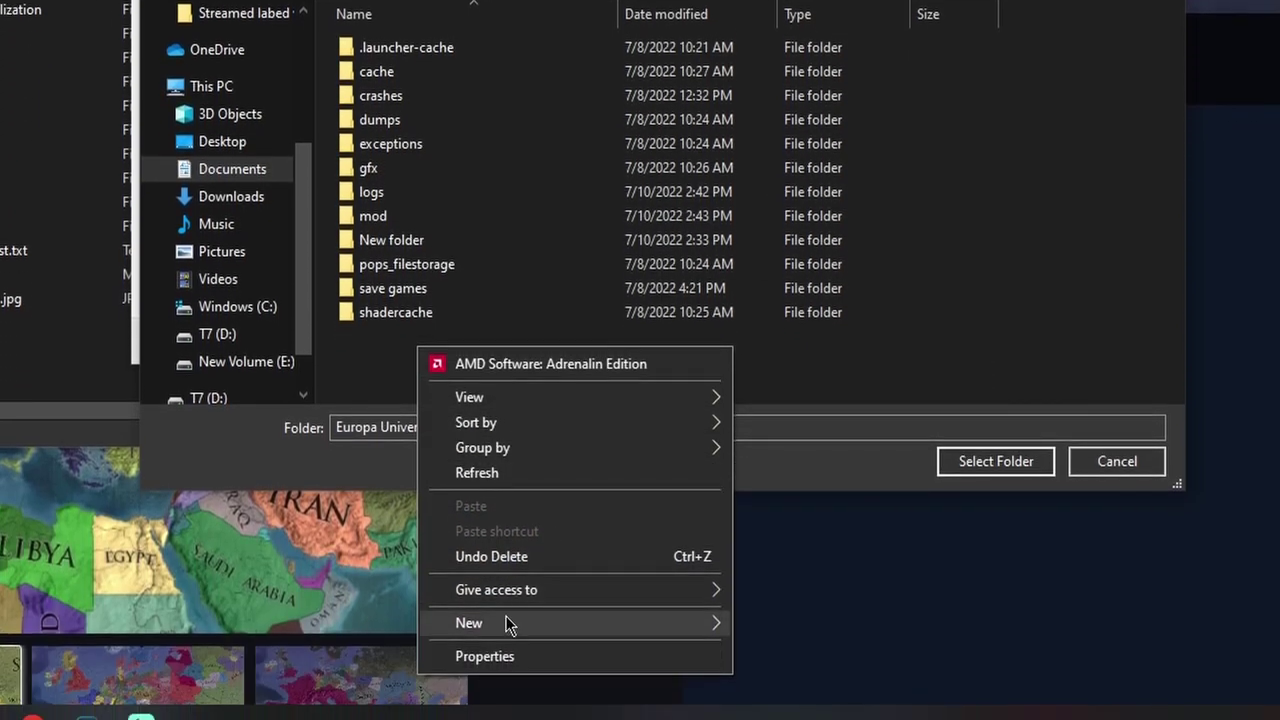
mouse_move(508, 618)
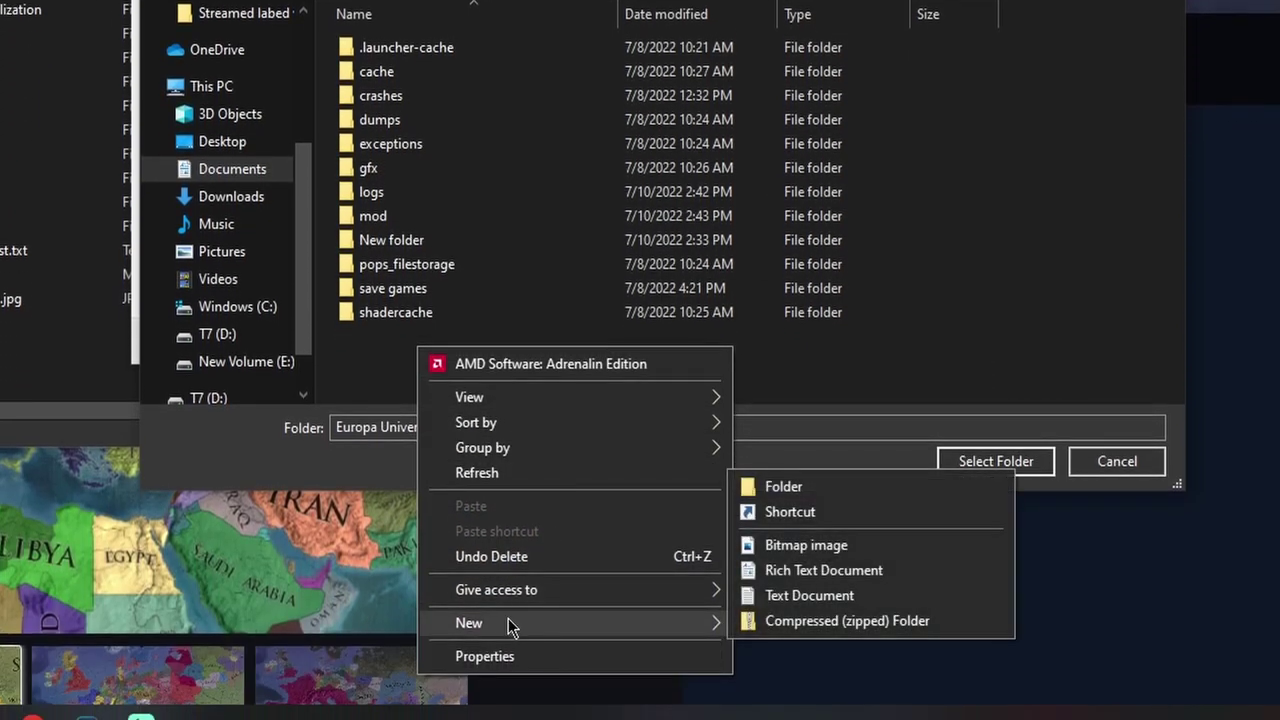
left_click(801, 490)
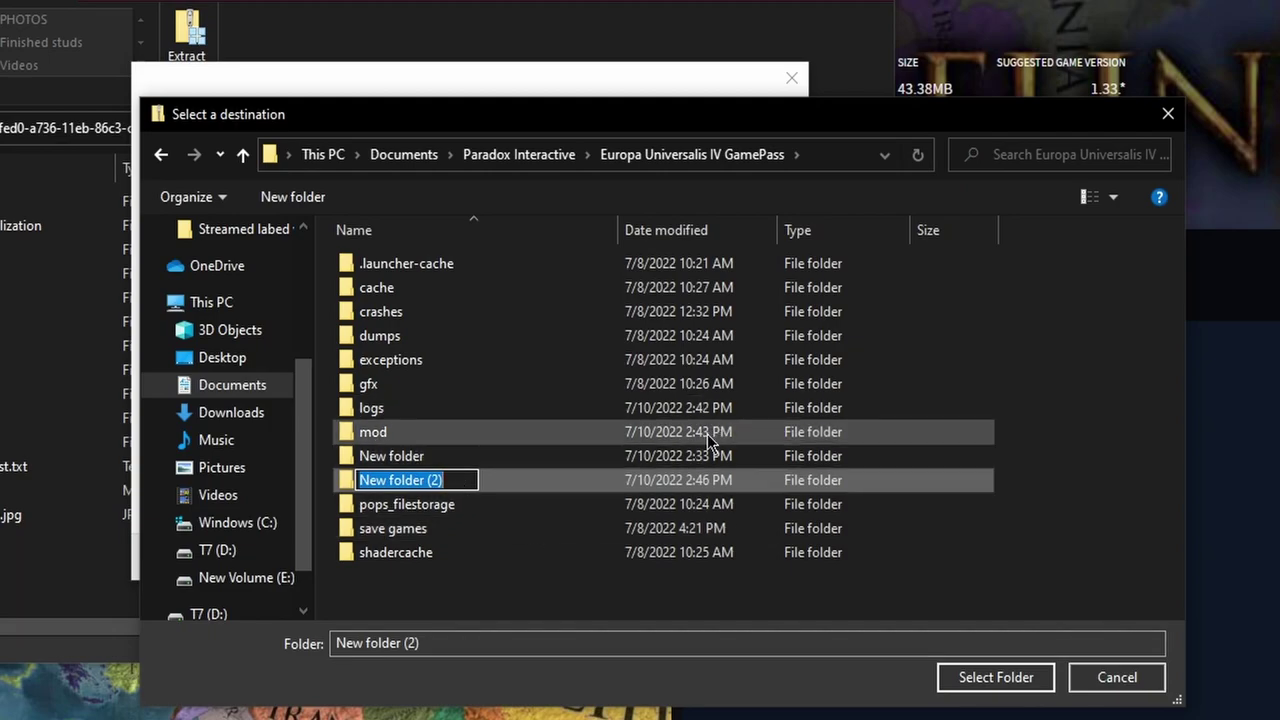
- Open the existing mod folder and create a folder named Jerusalam inside it
left_click(707, 436)
double_click(707, 436)
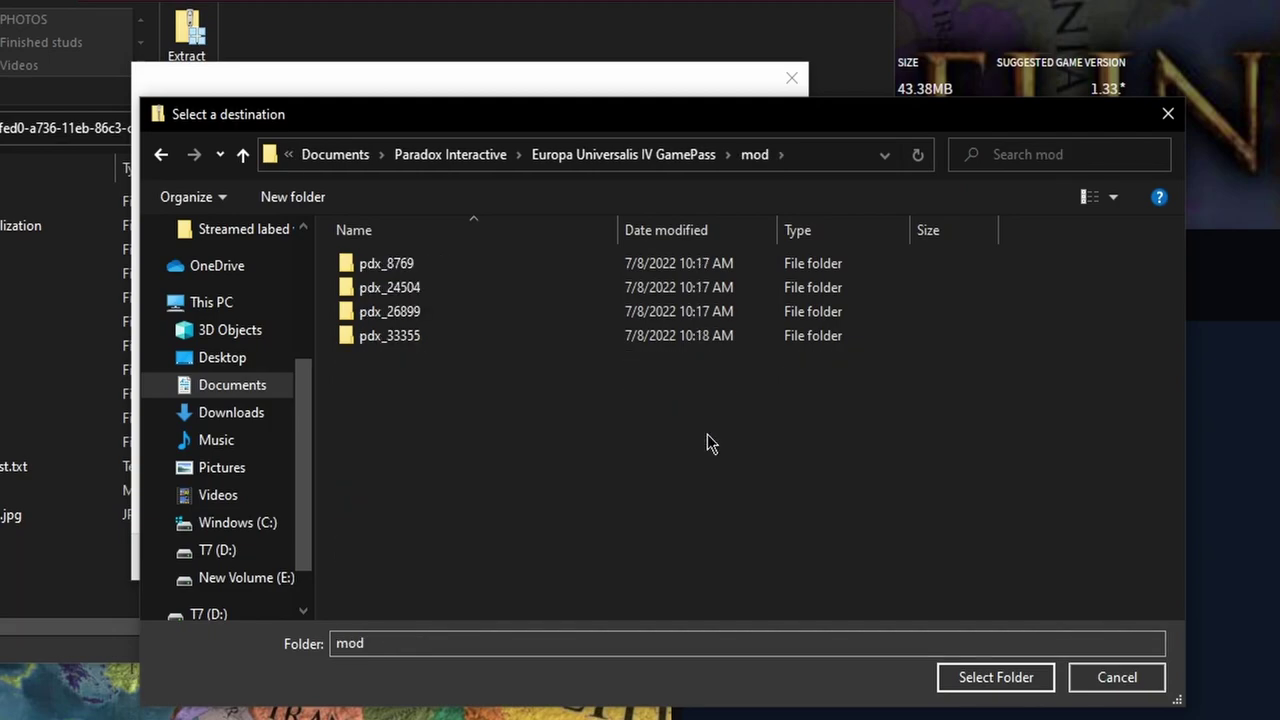
right_click(430, 385)
mouse_move(595, 656)
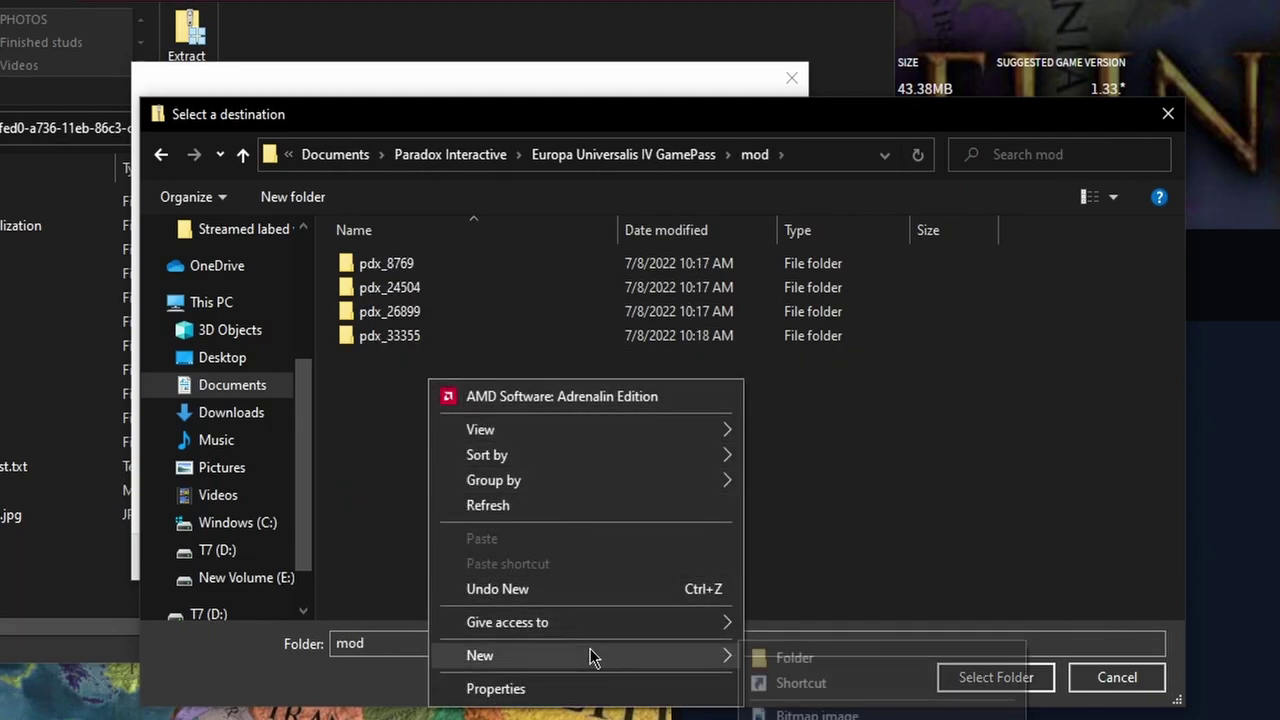
left_click(768, 658)
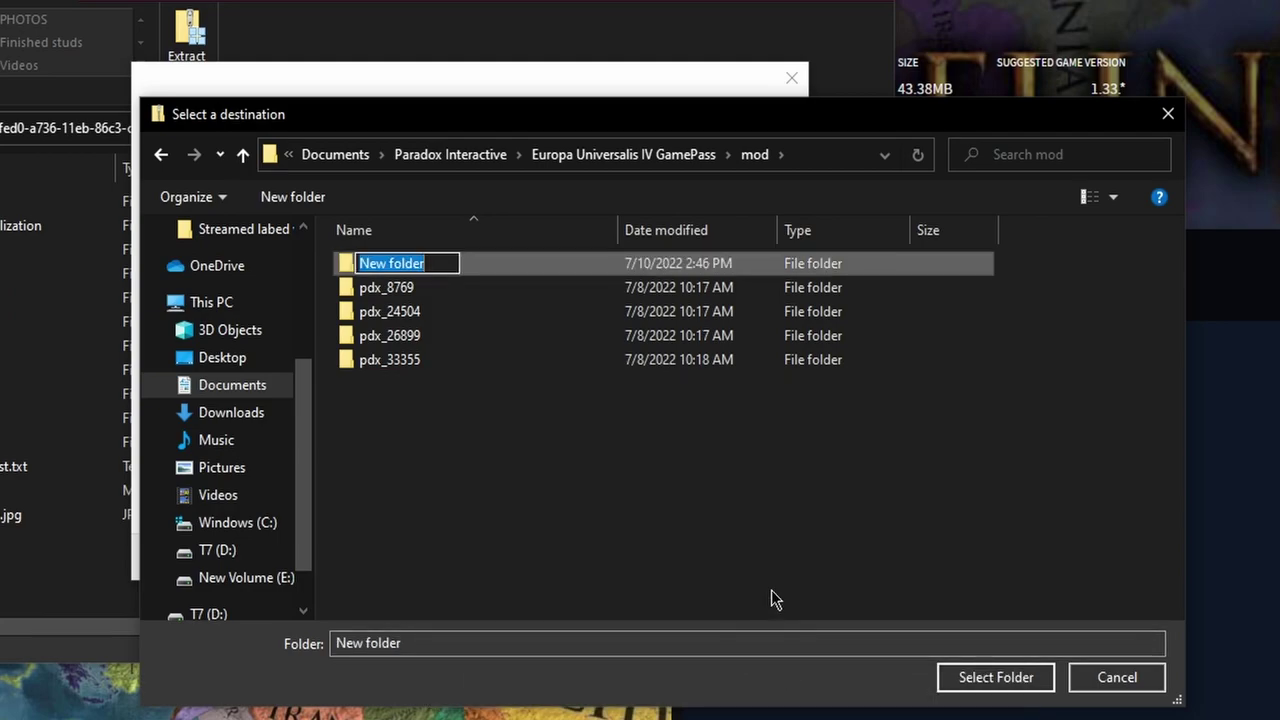
type("Jerusalam")
key("Return")
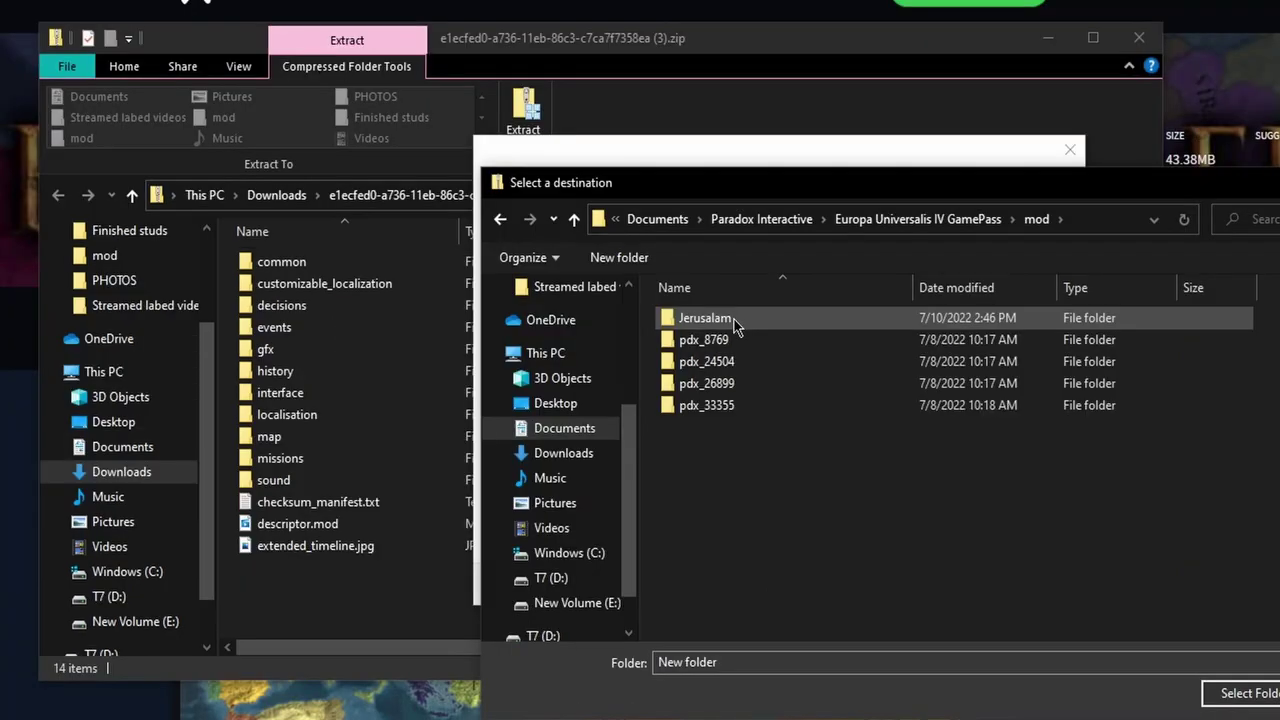
- Choose the Jerusalam folder as the destination and extract the mod files into it
double_click(734, 319)
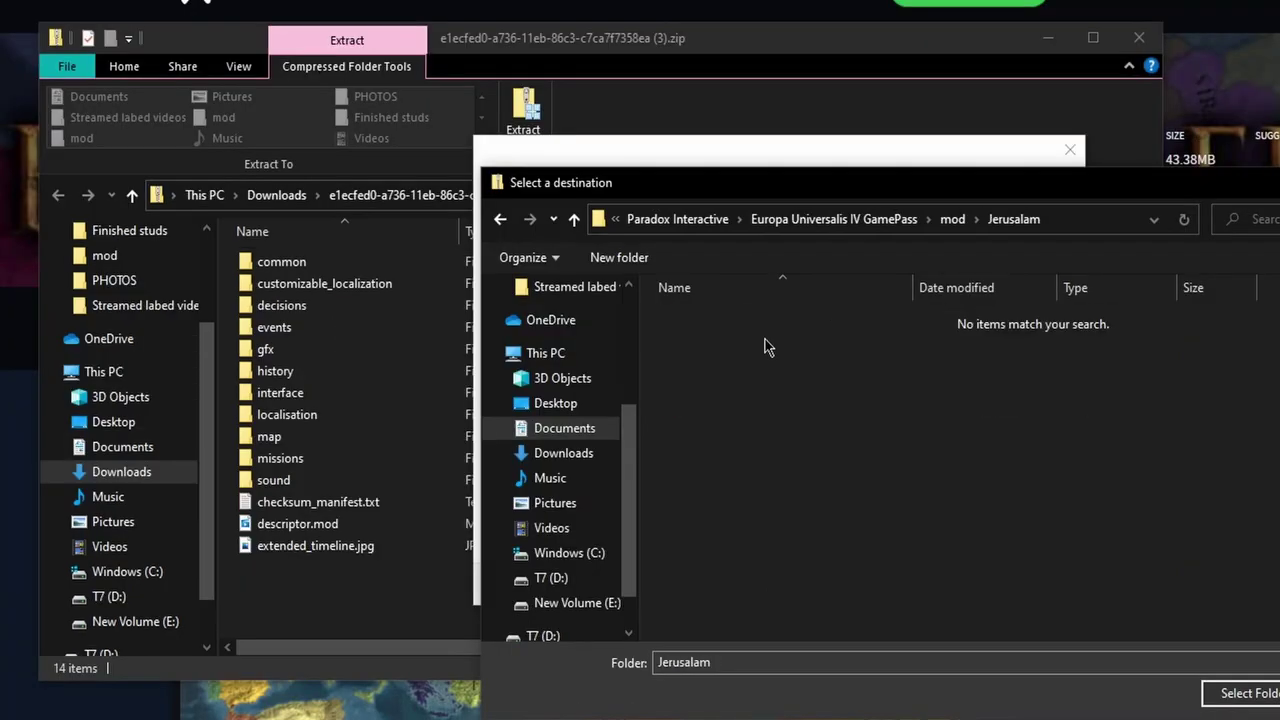
left_click(1250, 693)
left_click(960, 584)
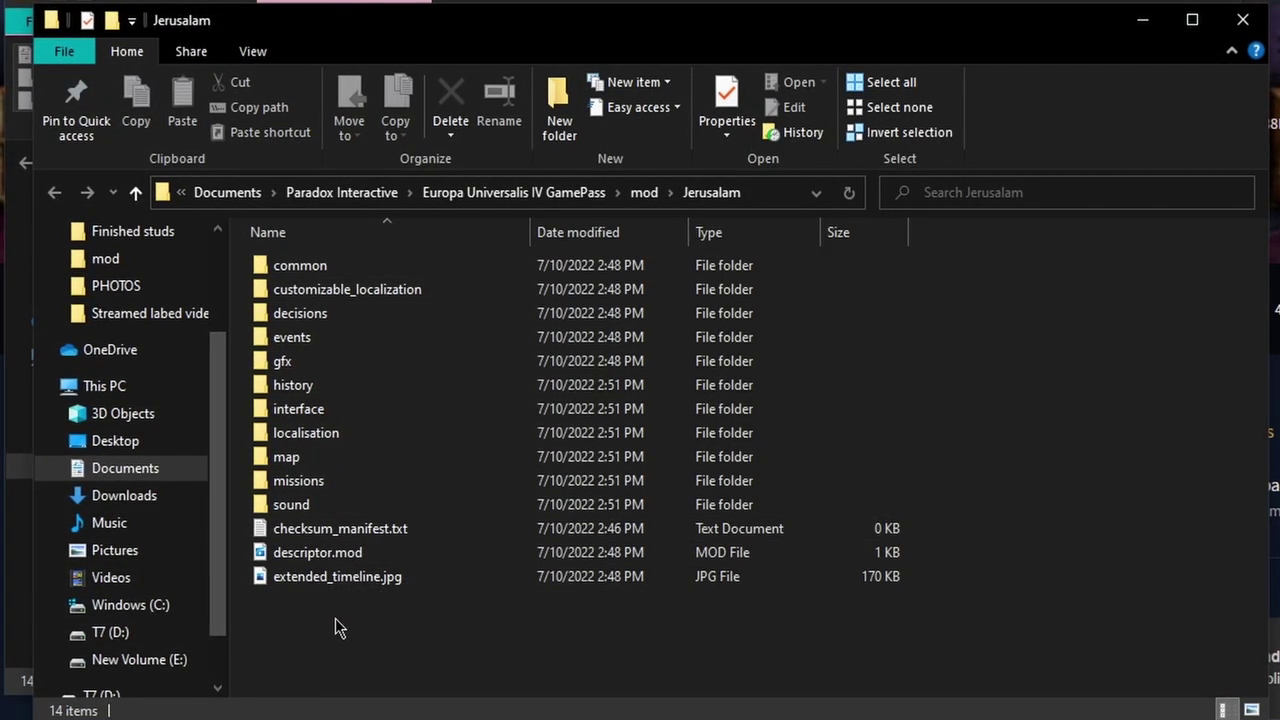
- Rename descriptor.mod in the extracted files as Jerusalam.mod
left_click(330, 560)
right_click(330, 558)
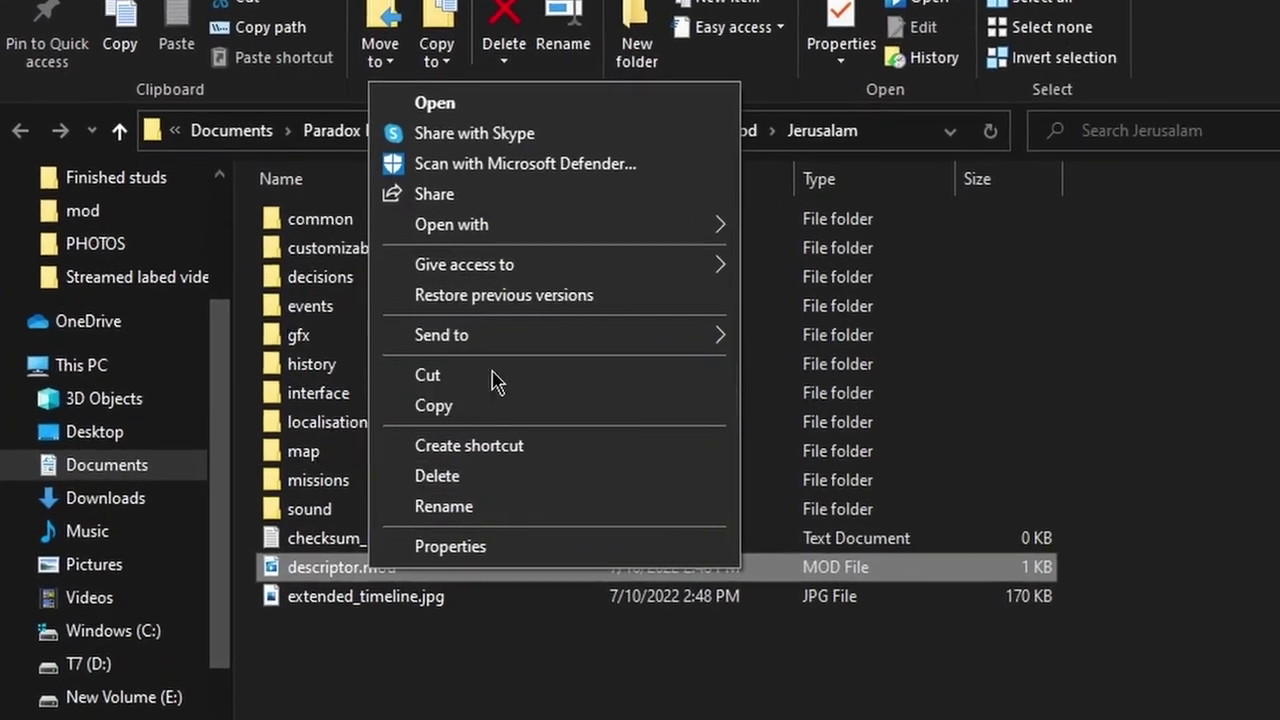
left_click(488, 506)
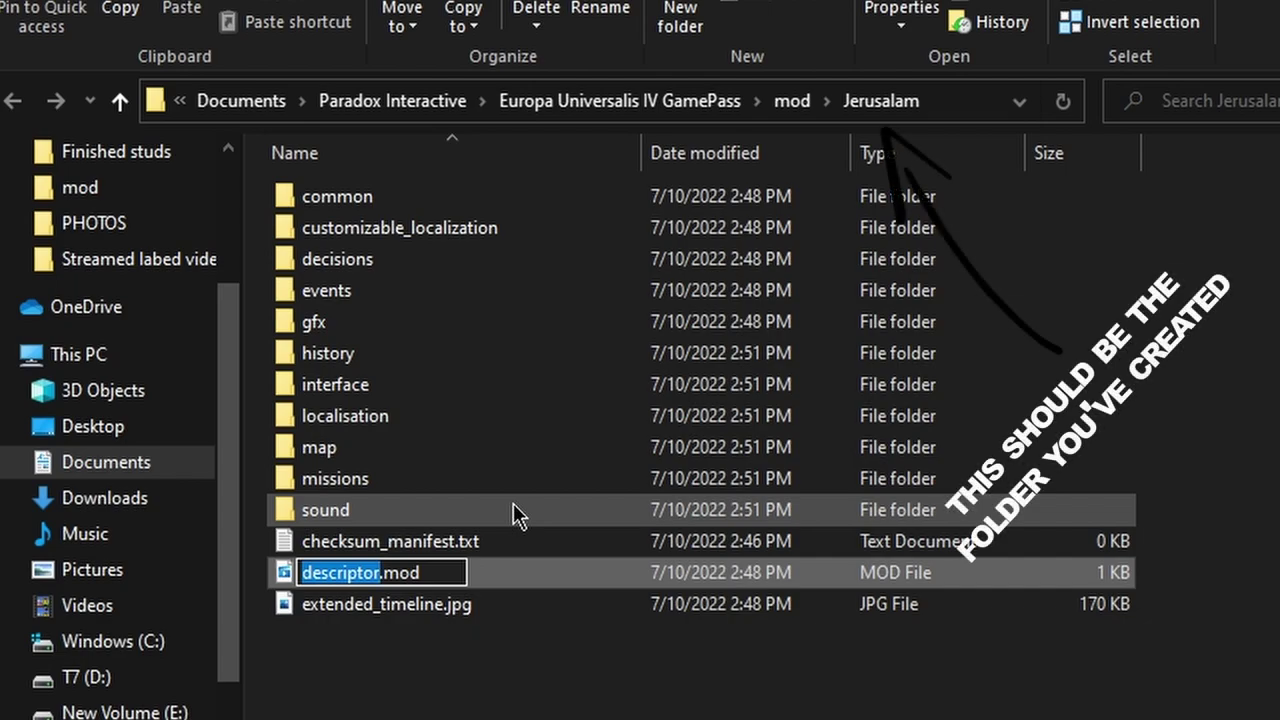
type("Jerusalem")
key("Return")
- Open Jerusalam.mod from the Jerusalam folder in Notepad, without making Notepad the default app for .mod files
right_click(551, 606)
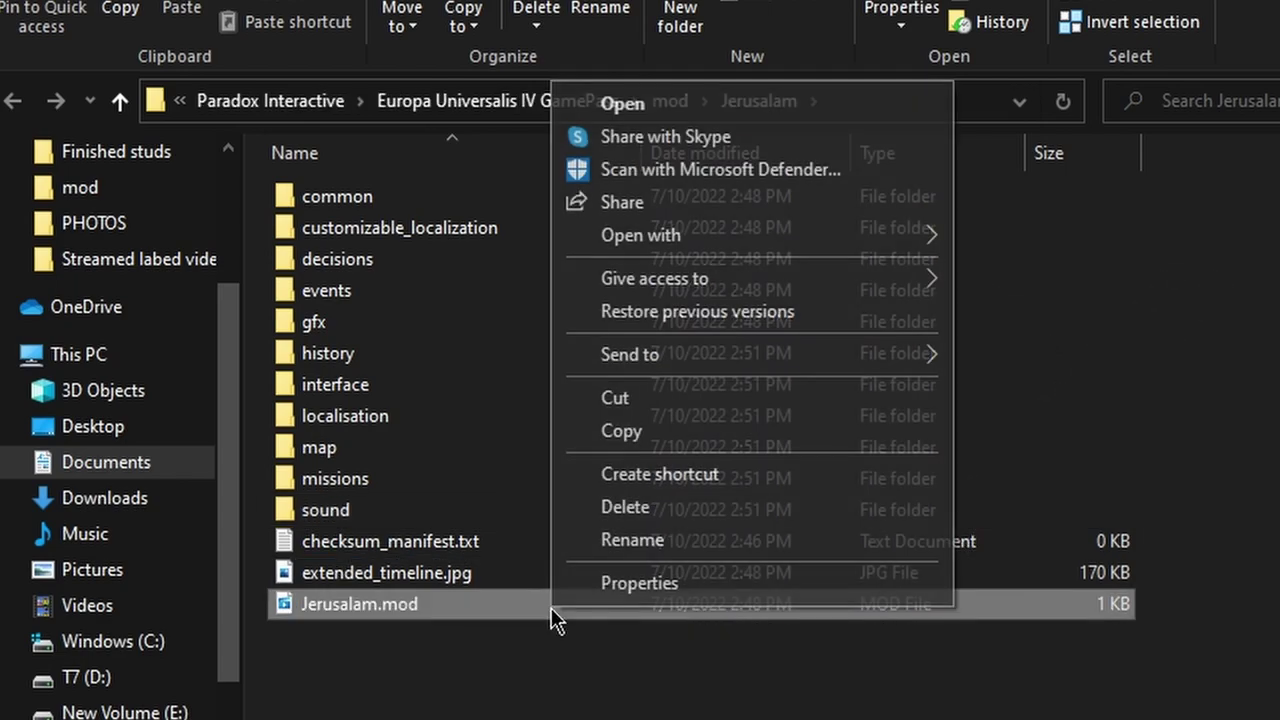
mouse_move(814, 229)
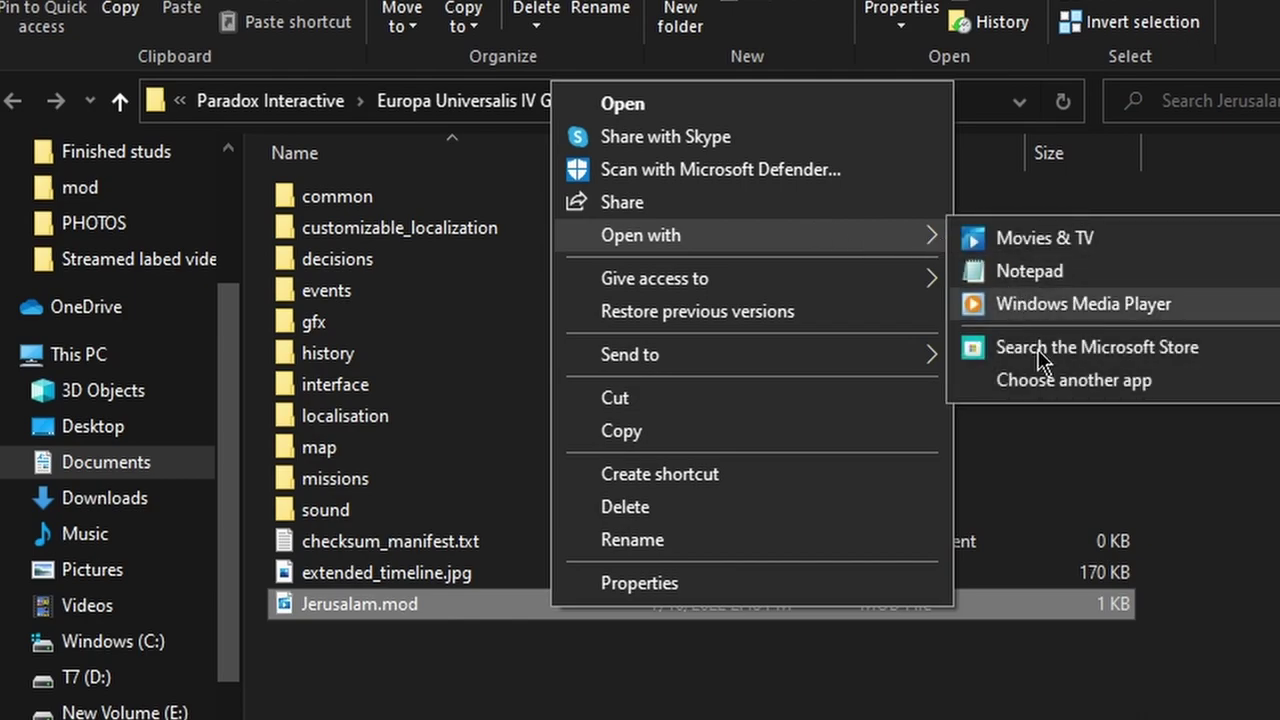
left_click(1051, 376)
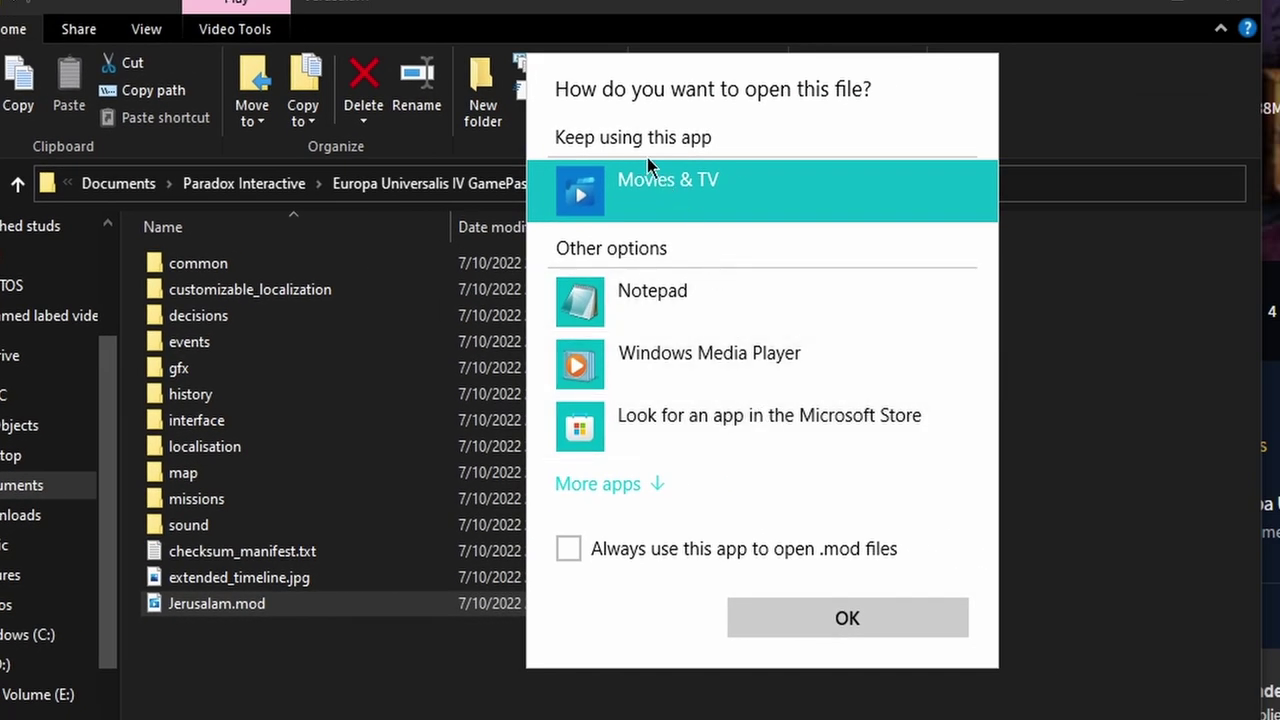
left_click(638, 483)
scroll(690, 340, "down", 3)
scroll(690, 315, "up", 3)
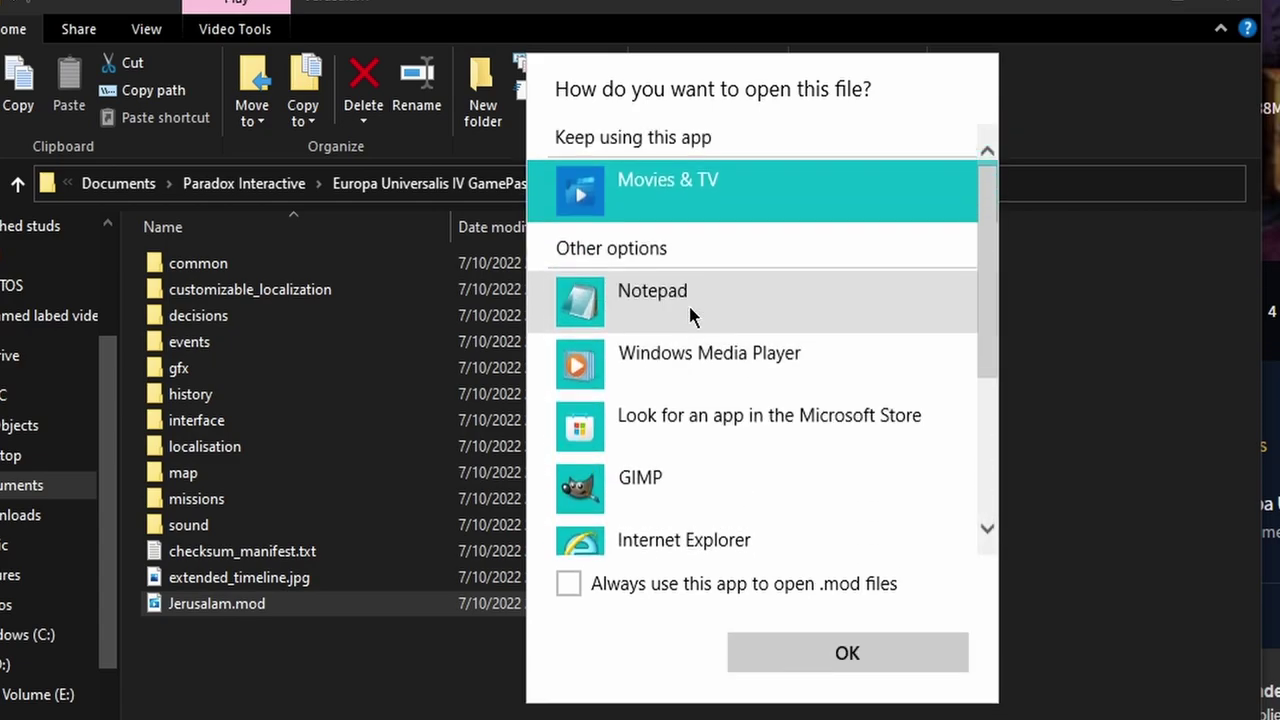
left_click(690, 315)
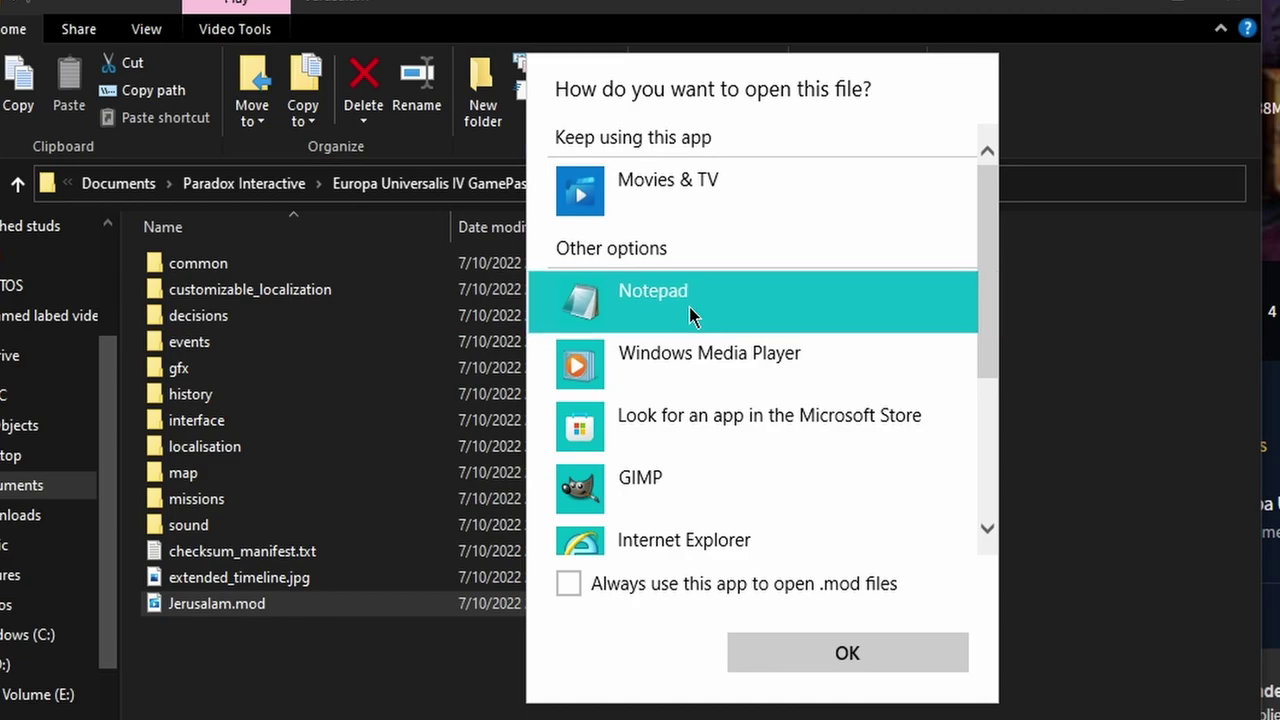
double_click(690, 315)
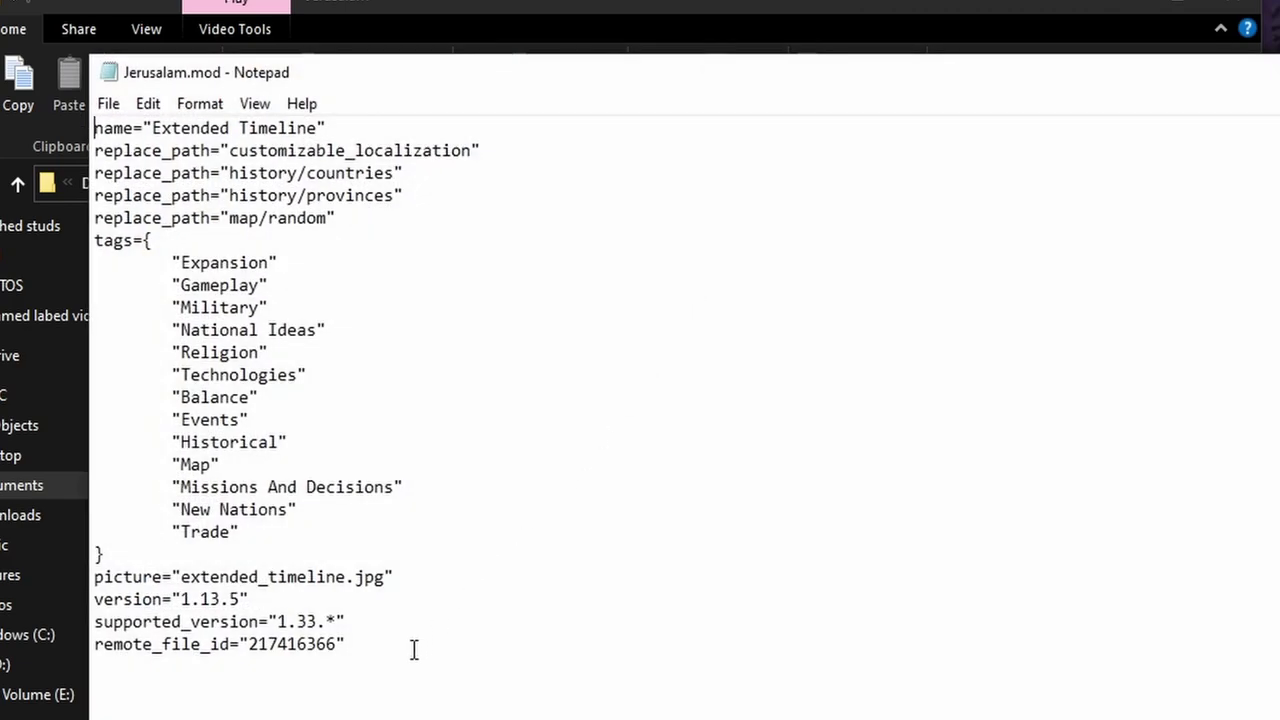
- Add the line path = "mod/Jerusalam" at the end of Jerusalam.mod, then save and close the file
left_click(363, 644)
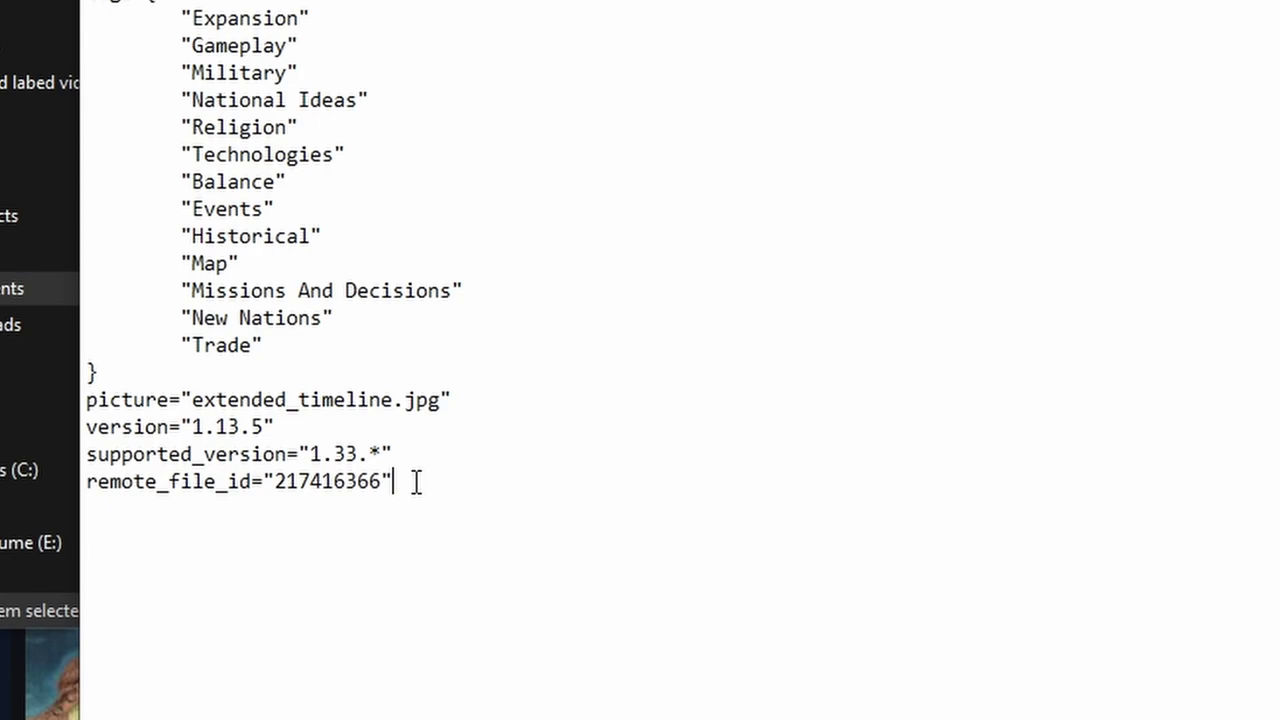
key("Return")
type("path = \"mod")
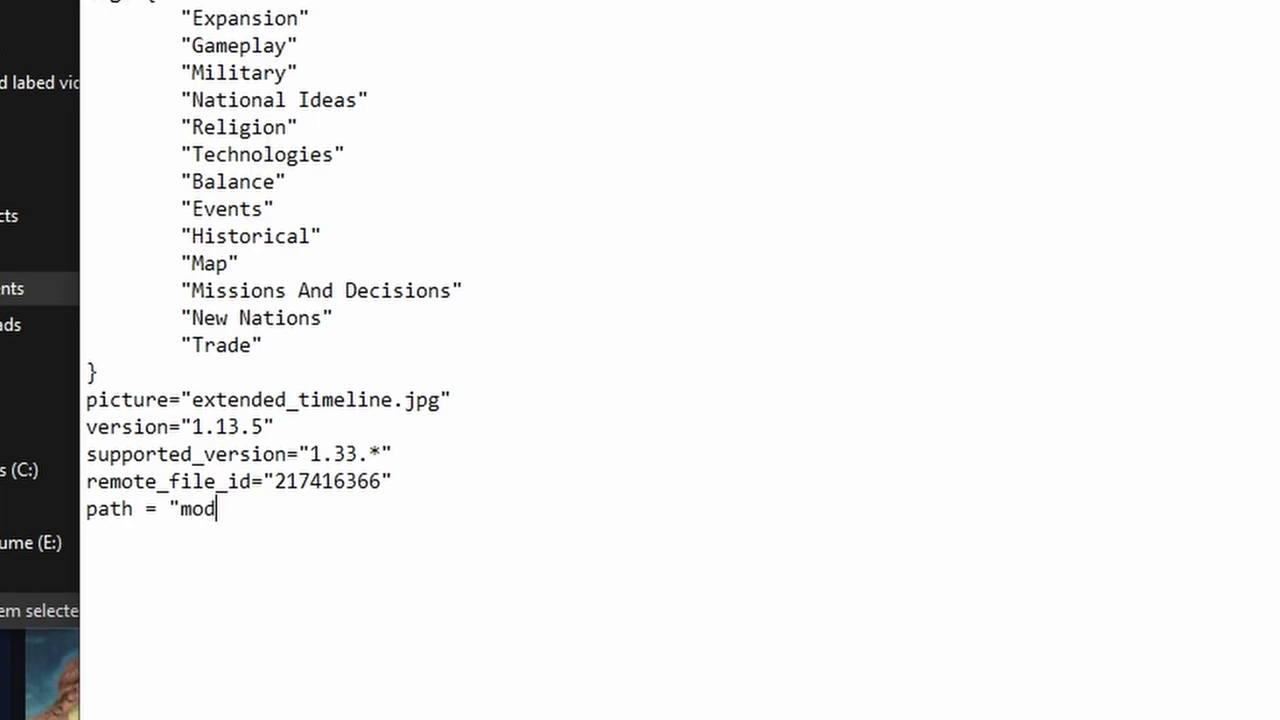
type("/Jerusalam")
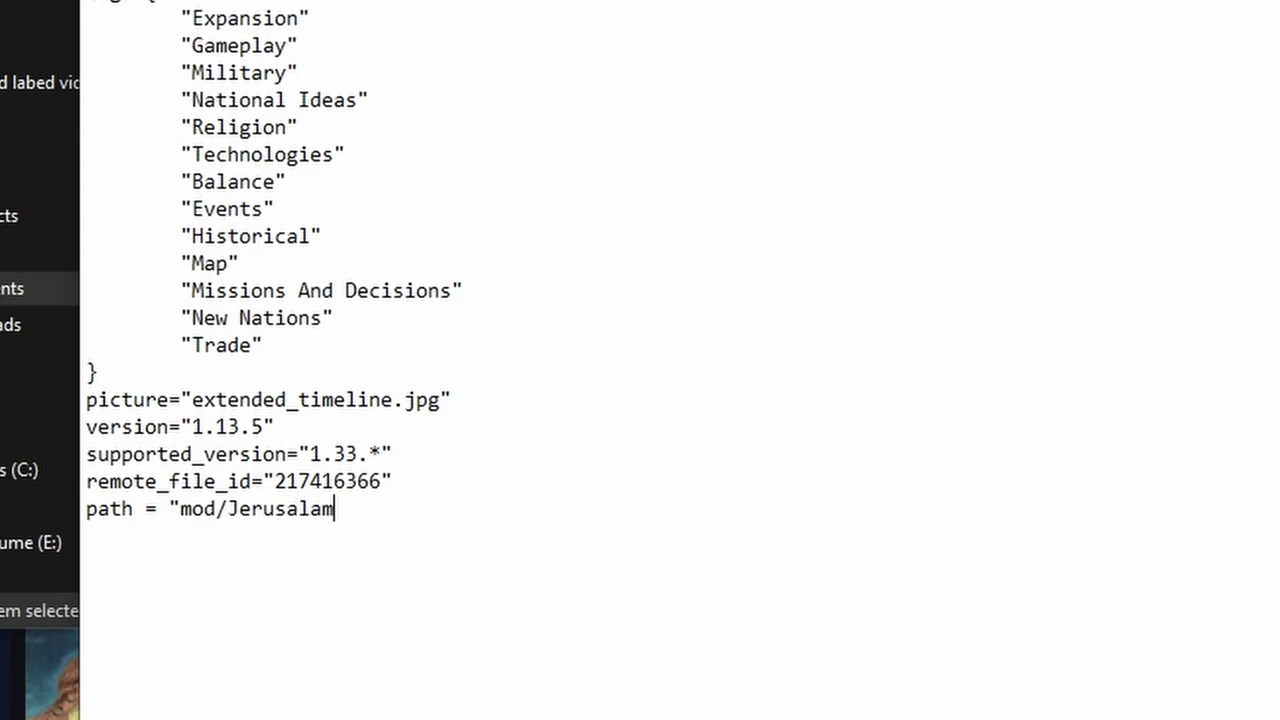
left_click_drag(86, 509, 300, 531)
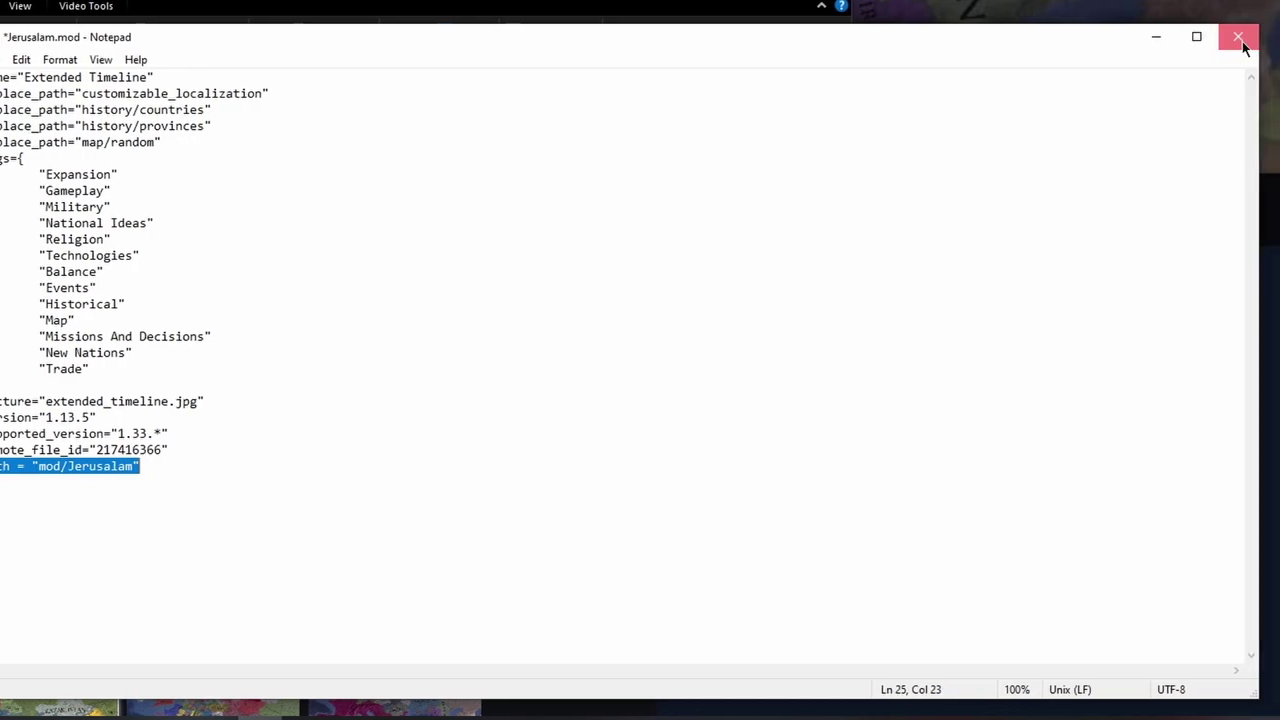
left_click(1272, 36)
left_click(395, 309)
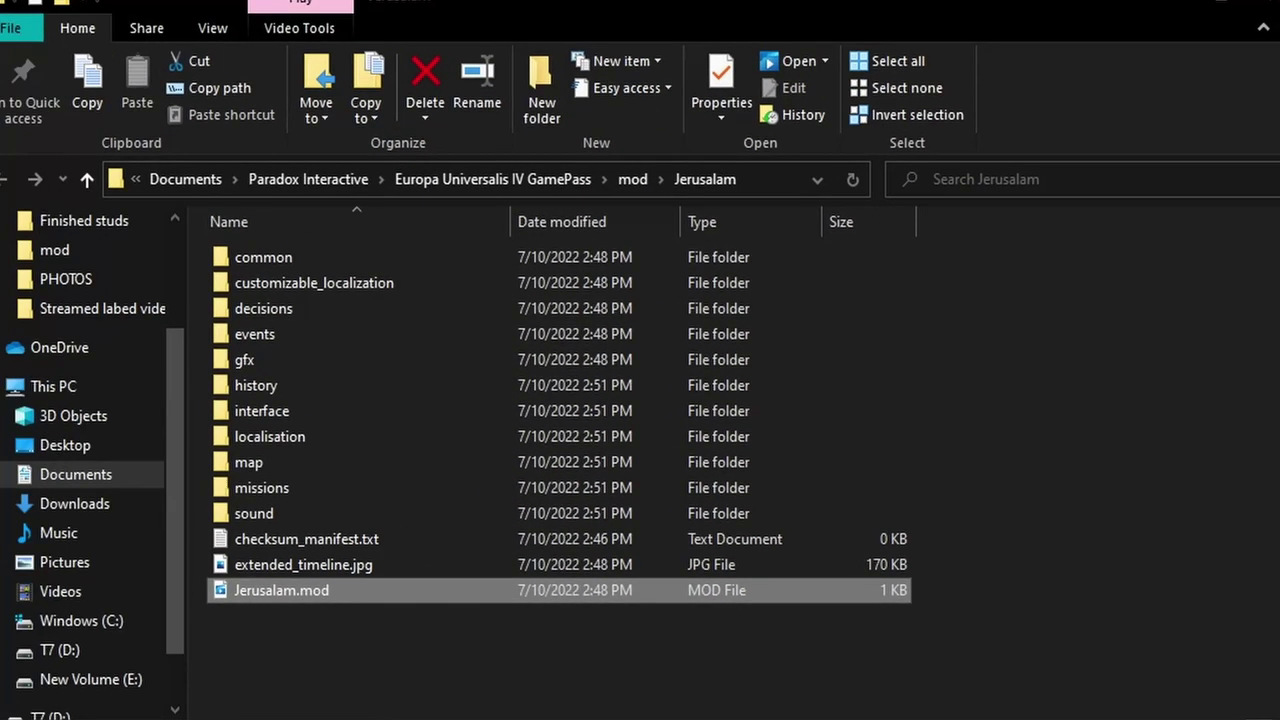
left_click(374, 697)
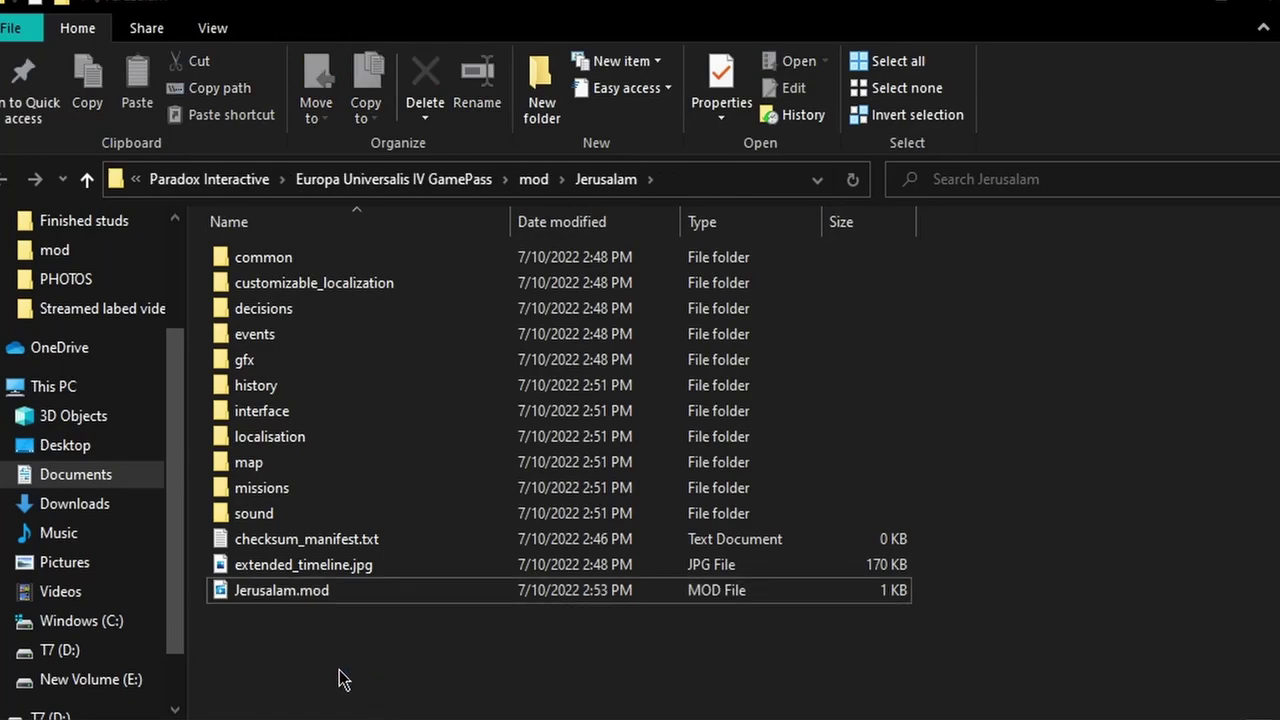
- Move Jerusalam.mod out of the Jerusalam folder into the parent mod folder
left_click(300, 590)
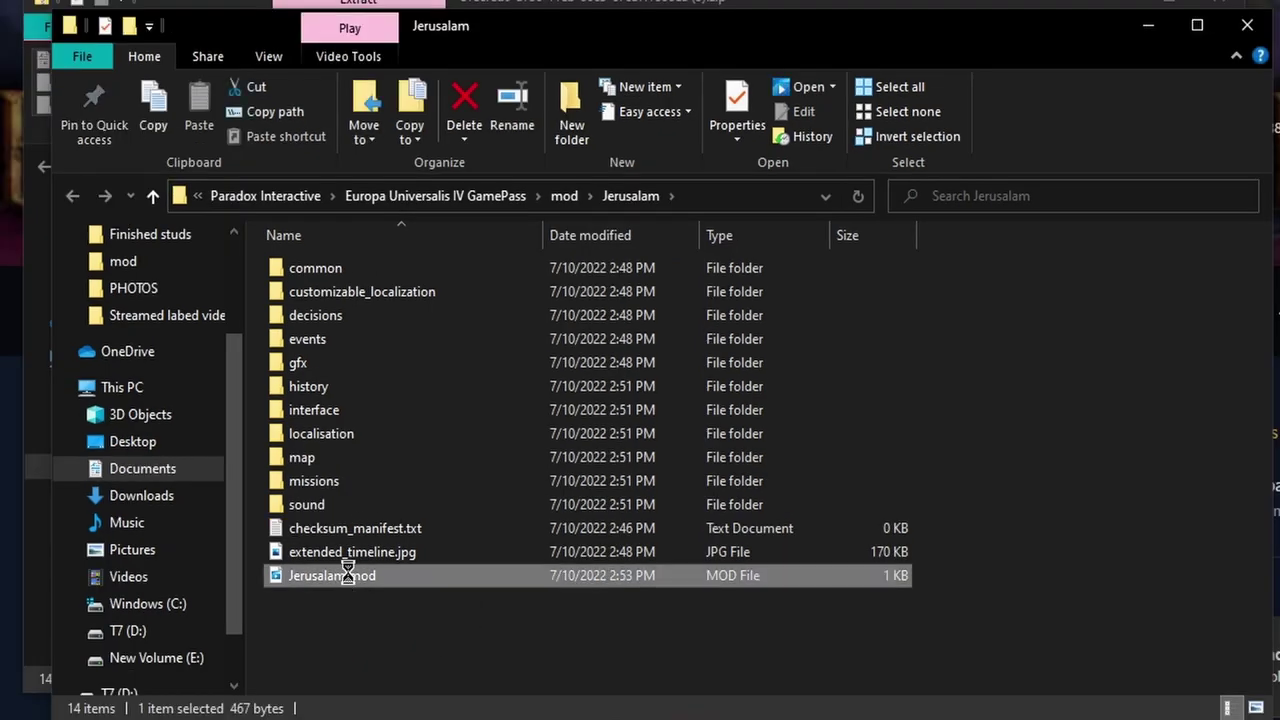
right_click(300, 590)
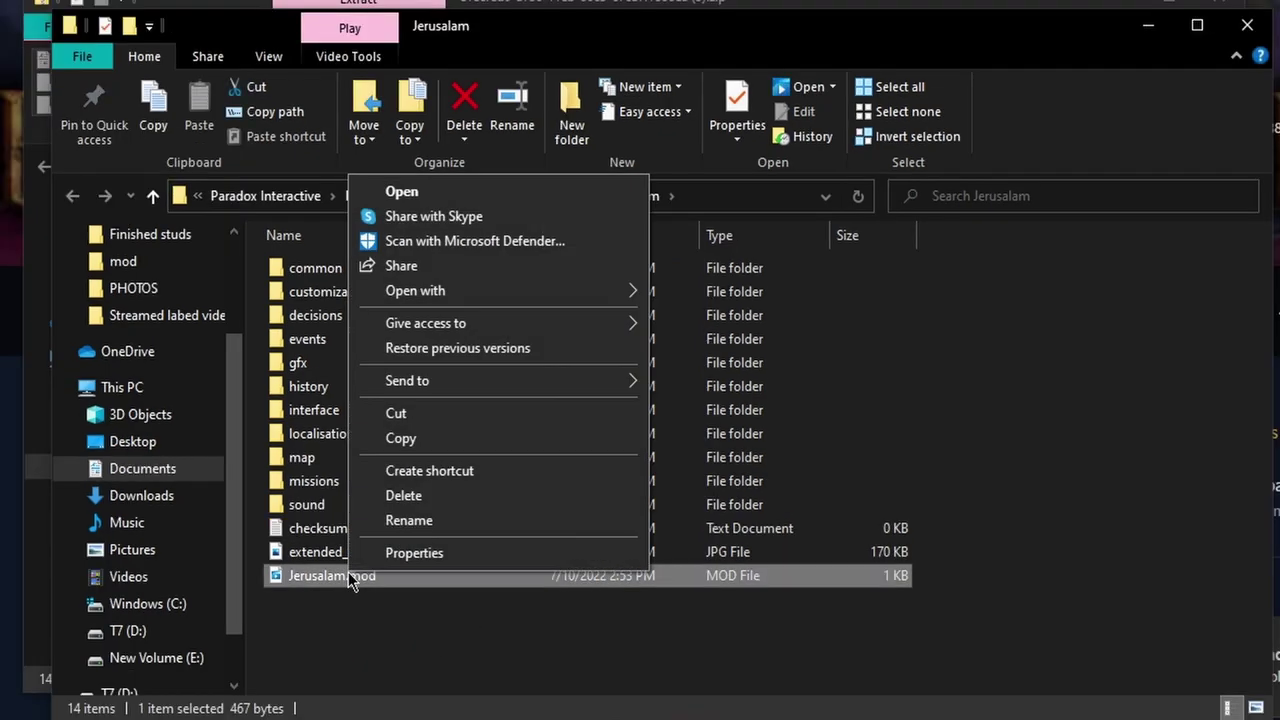
left_click(398, 420)
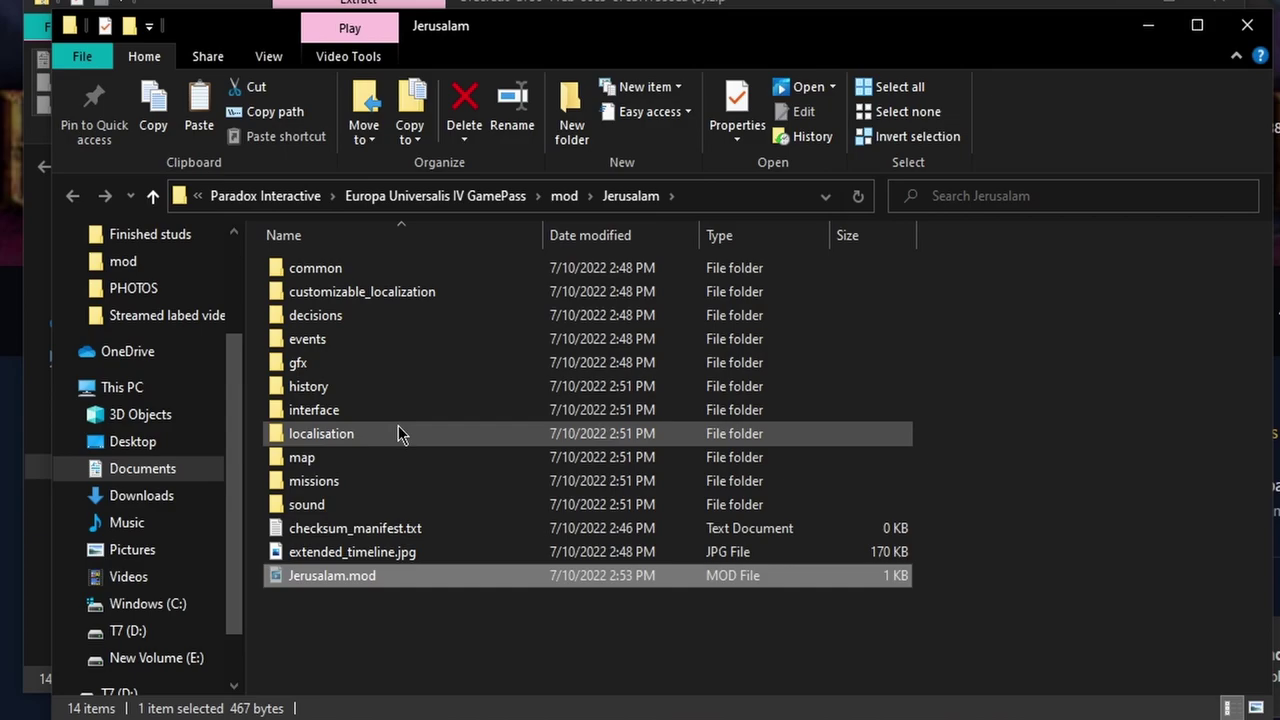
left_click(563, 197)
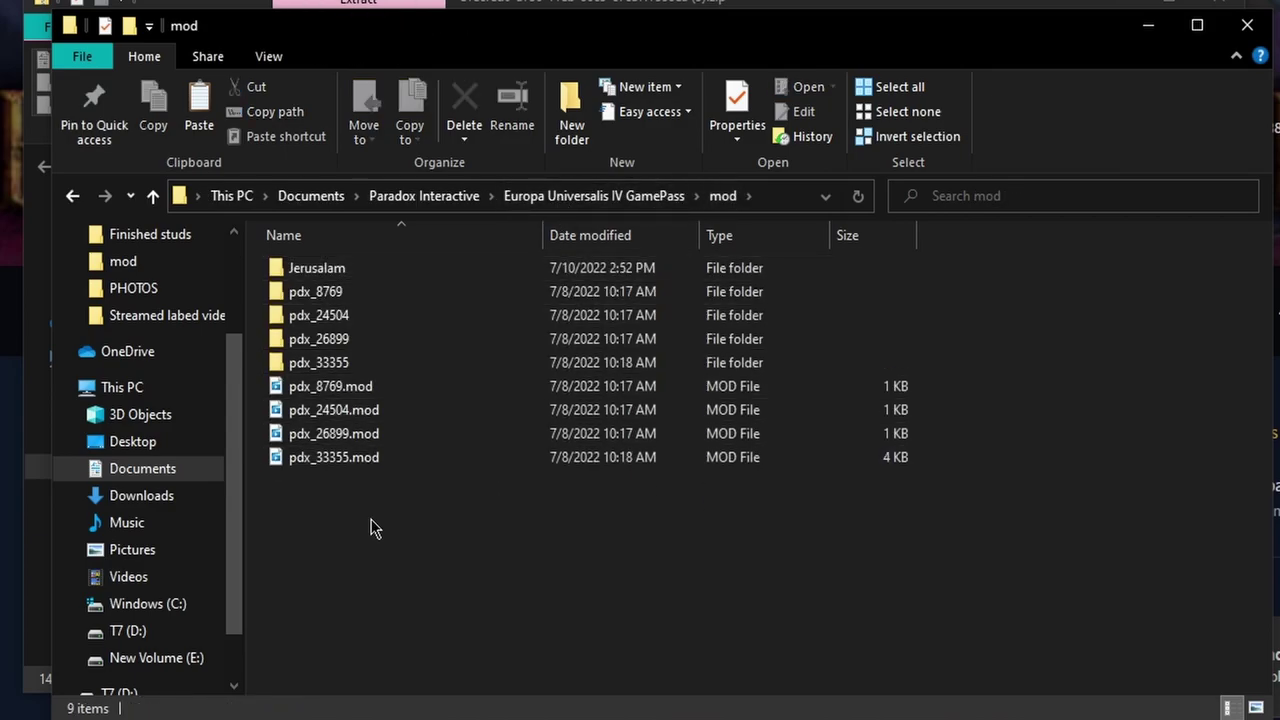
right_click(384, 553)
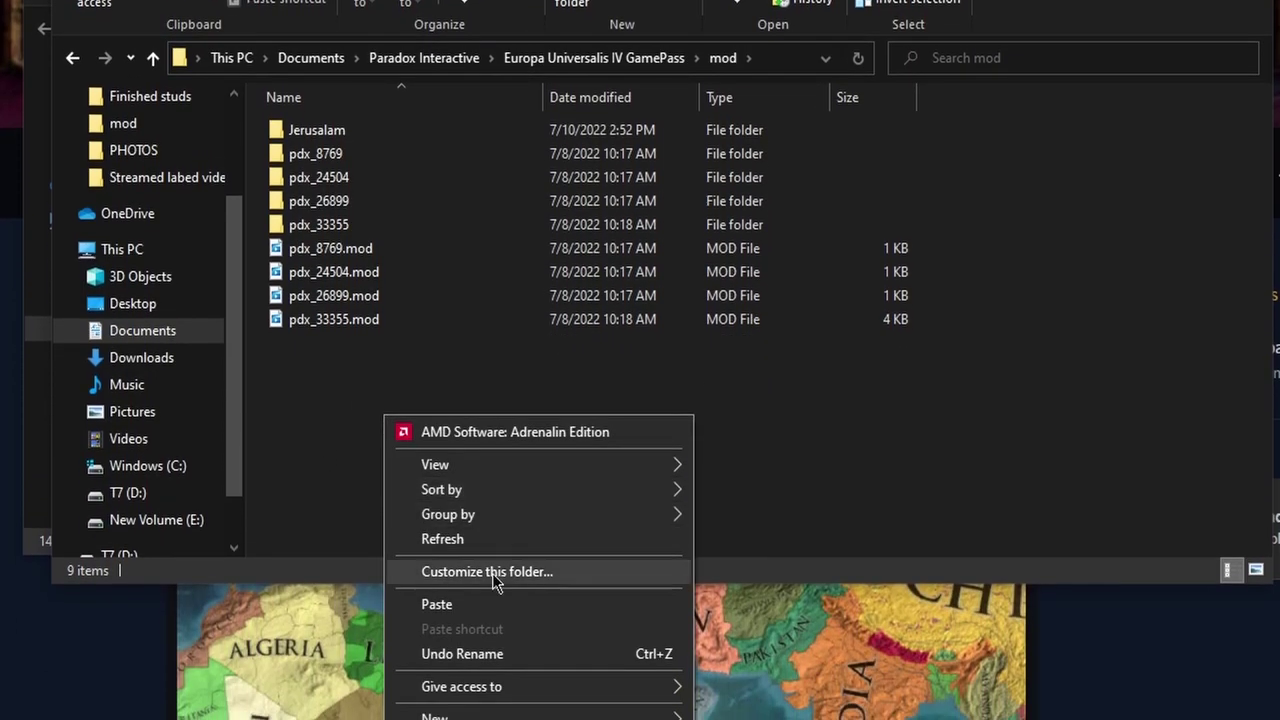
left_click(489, 604)
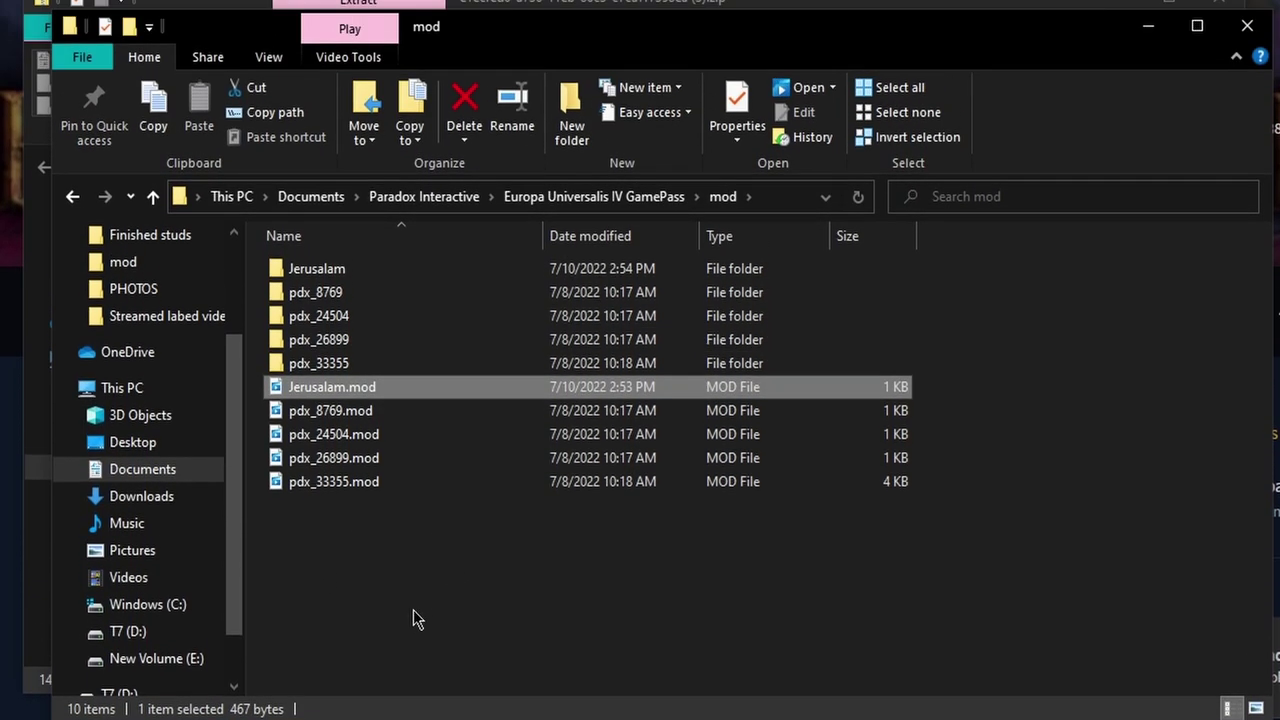
left_click(398, 417)
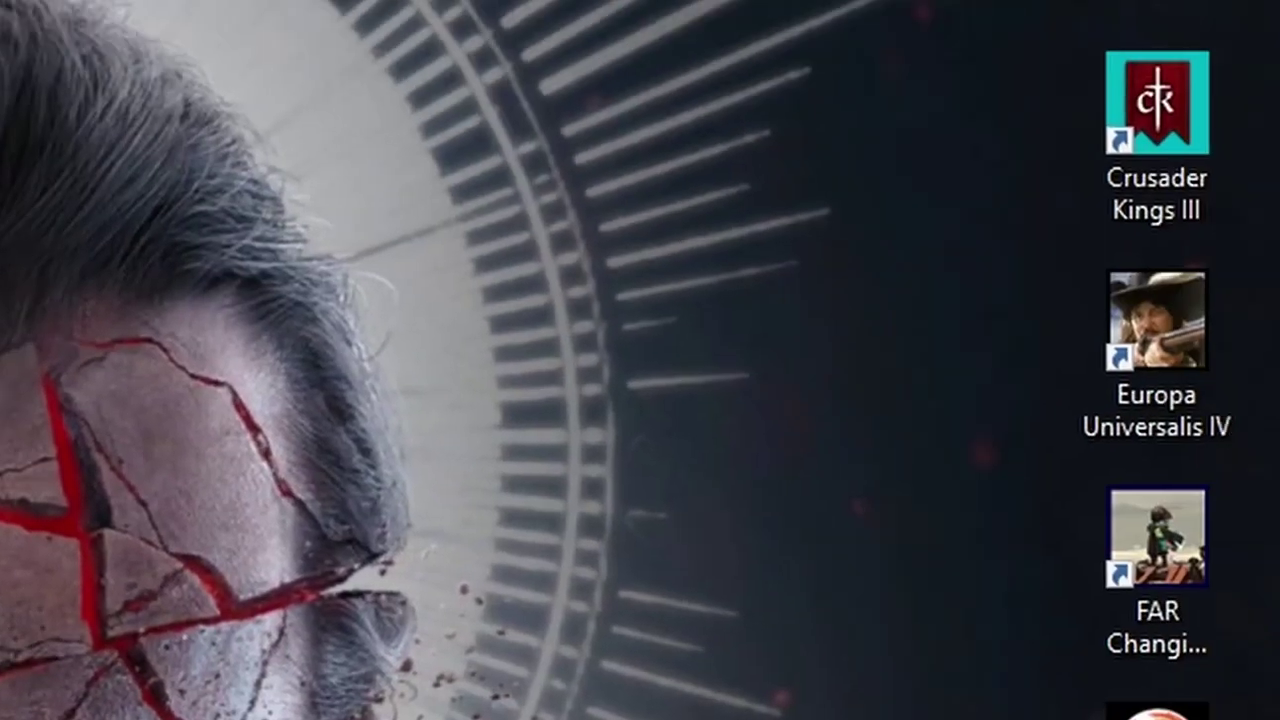
- Switch to the Europa Universalis IV launcher from the desktop and create a new playset named jk
left_click(1111, 364)
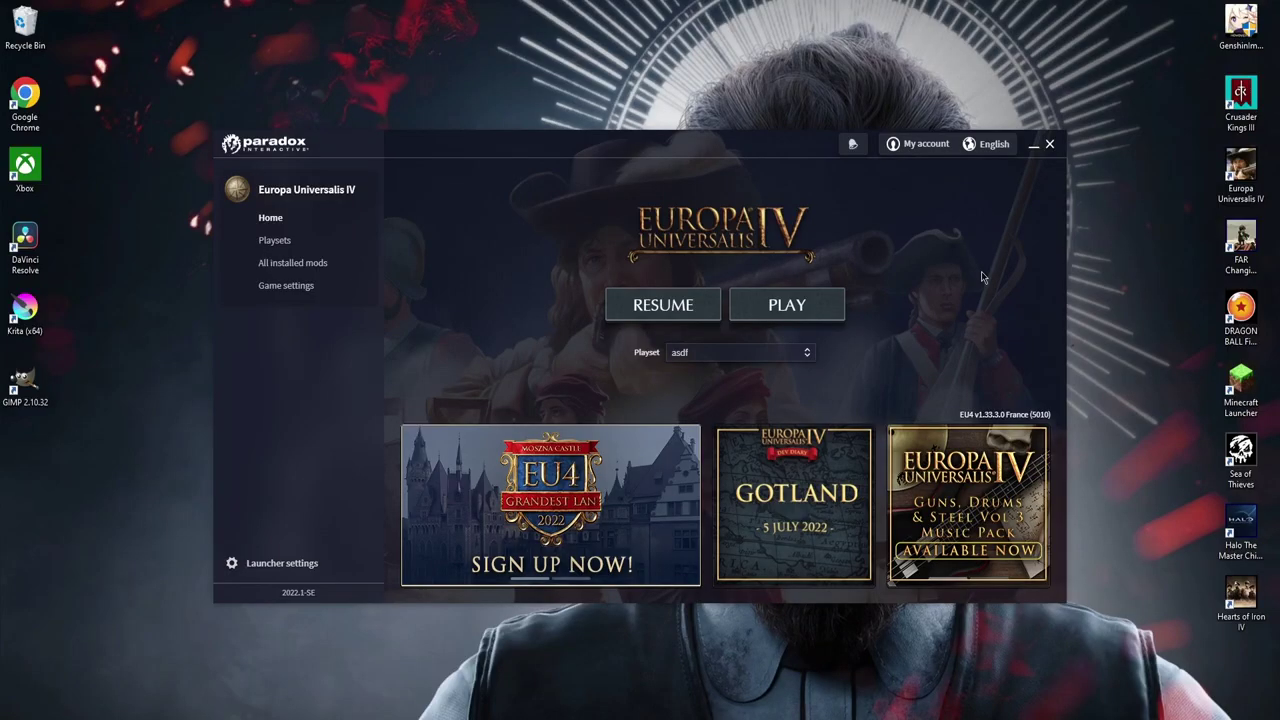
left_click(779, 356)
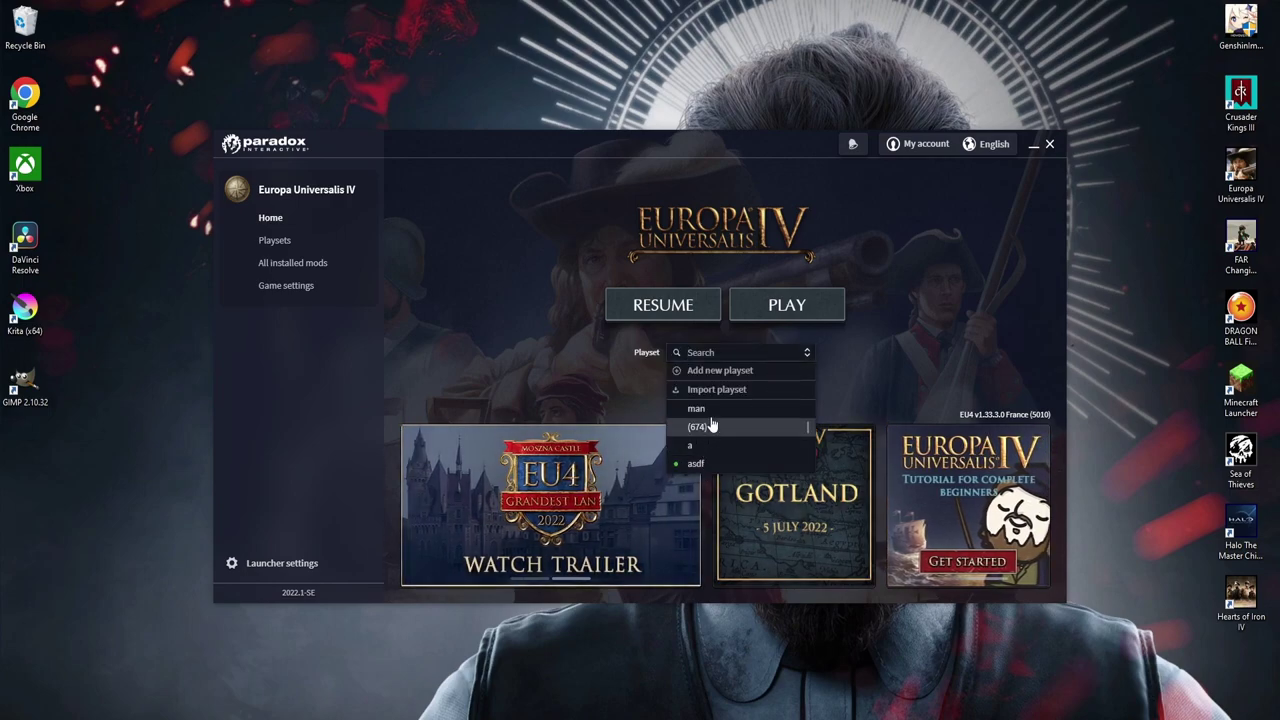
left_click(716, 370)
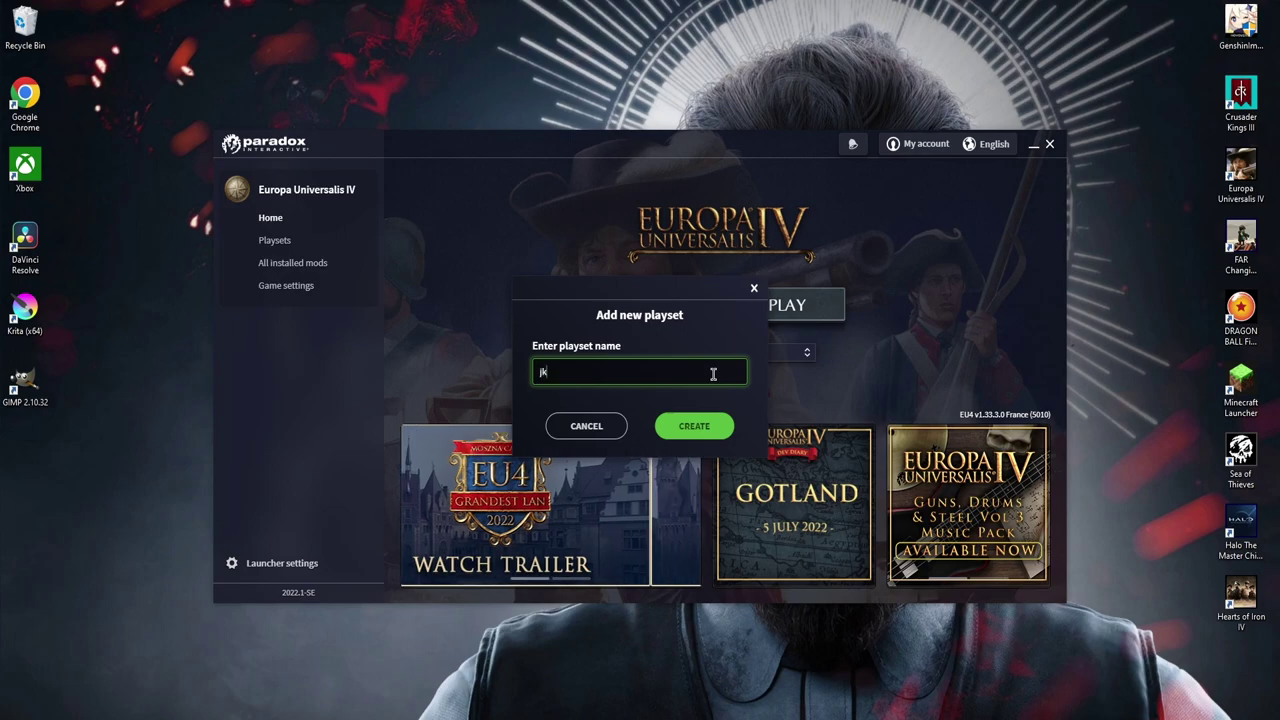
- Check the installed mods and add the locally installed 205.23MB Extended Timeline mod to the jk playset
left_click(300, 263)
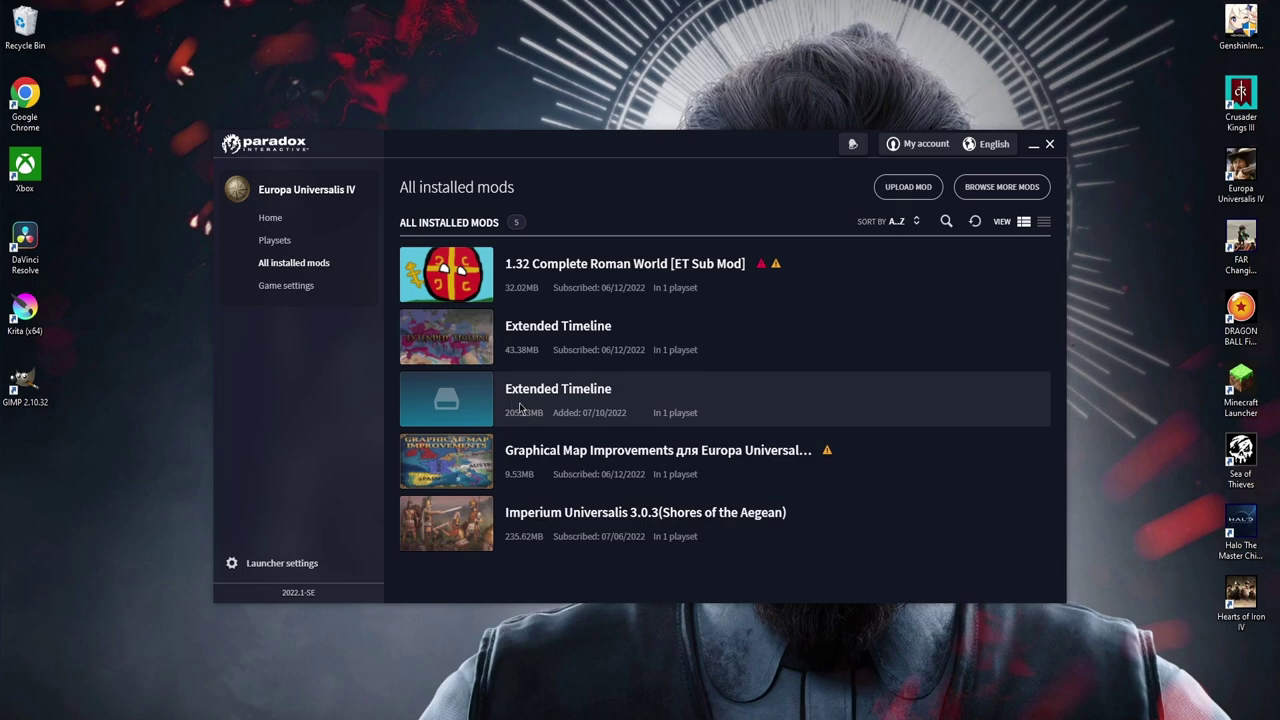
left_click(292, 243)
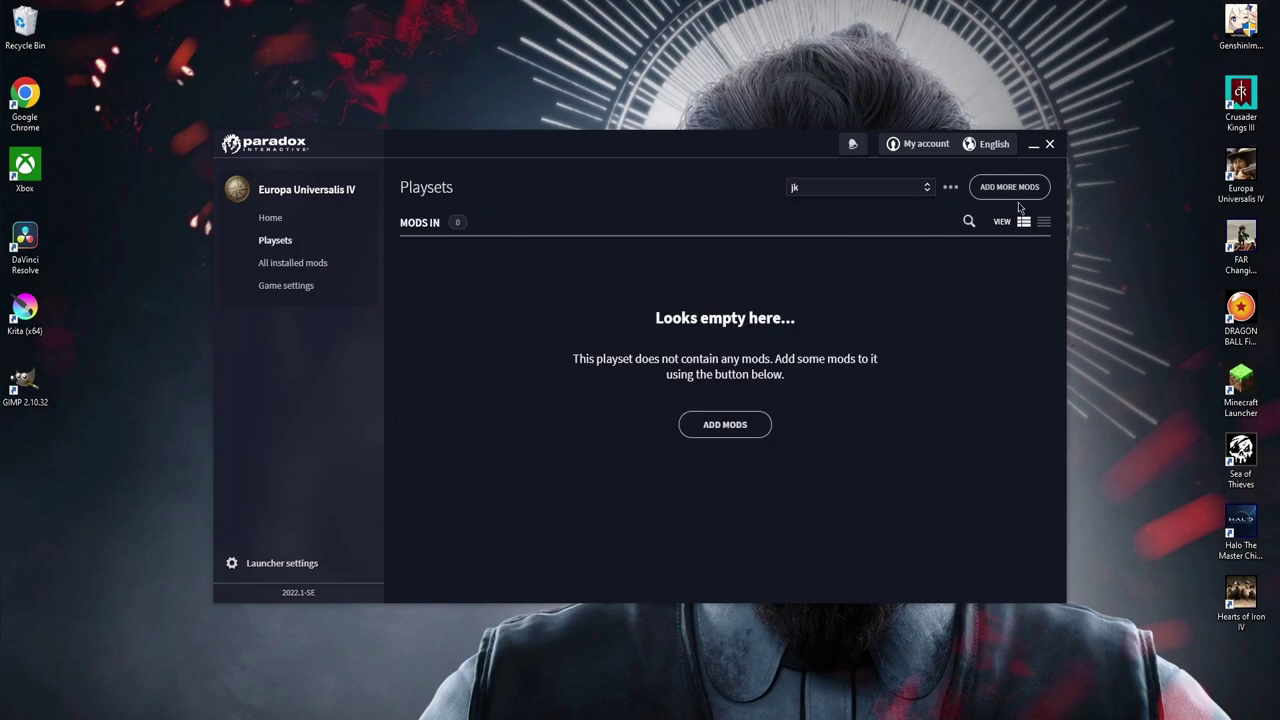
left_click(746, 427)
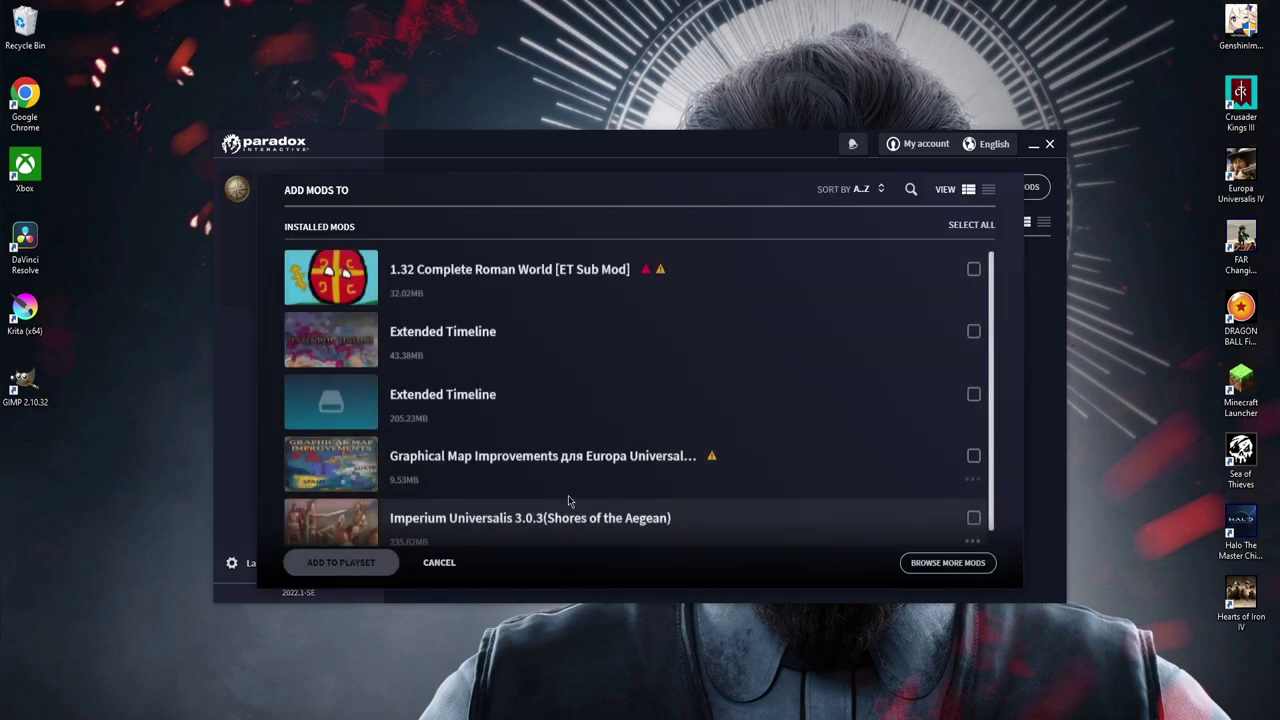
left_click(974, 396)
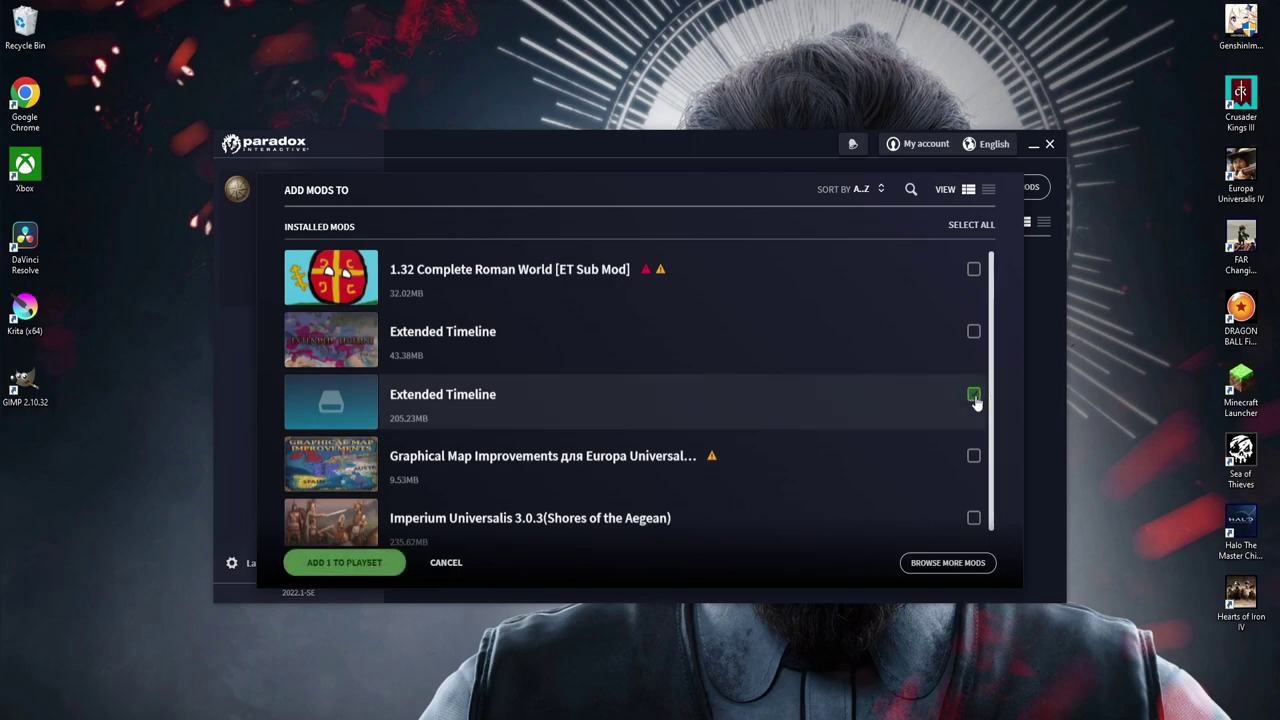
left_click(362, 563)
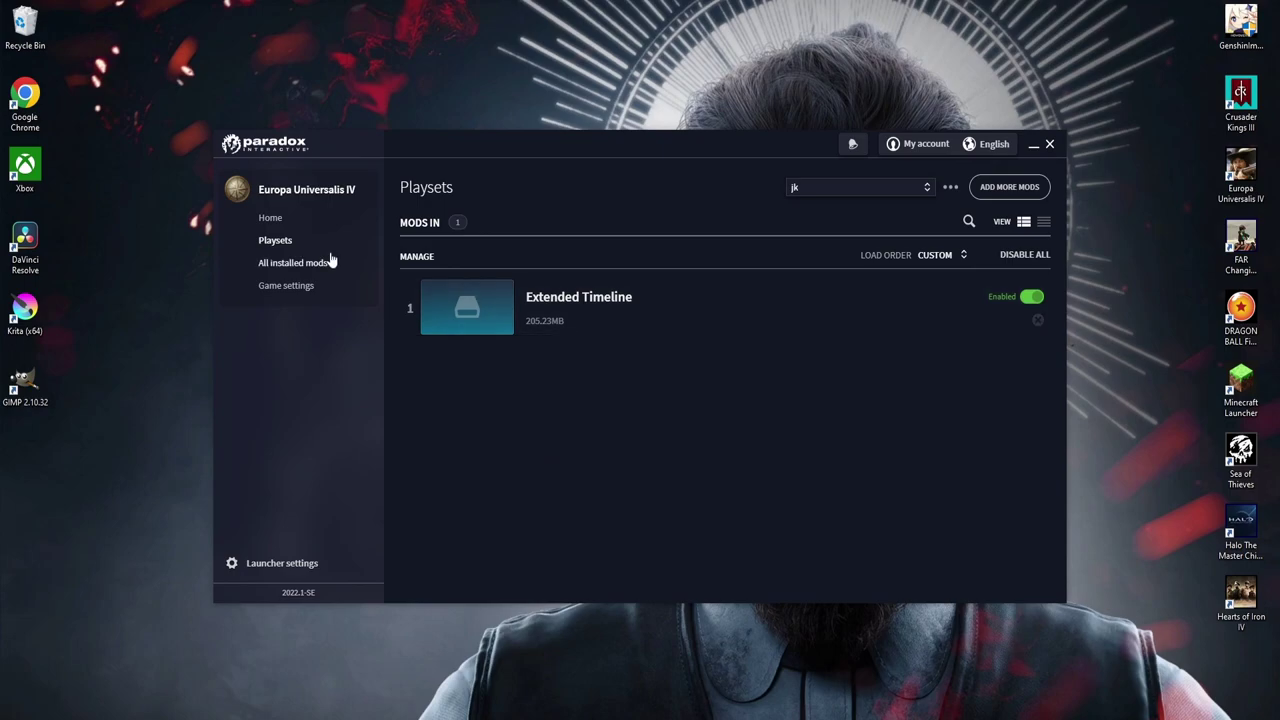
- Return to the launcher's home page and start the game with the jk playset
left_click(290, 222)
left_click(769, 304)
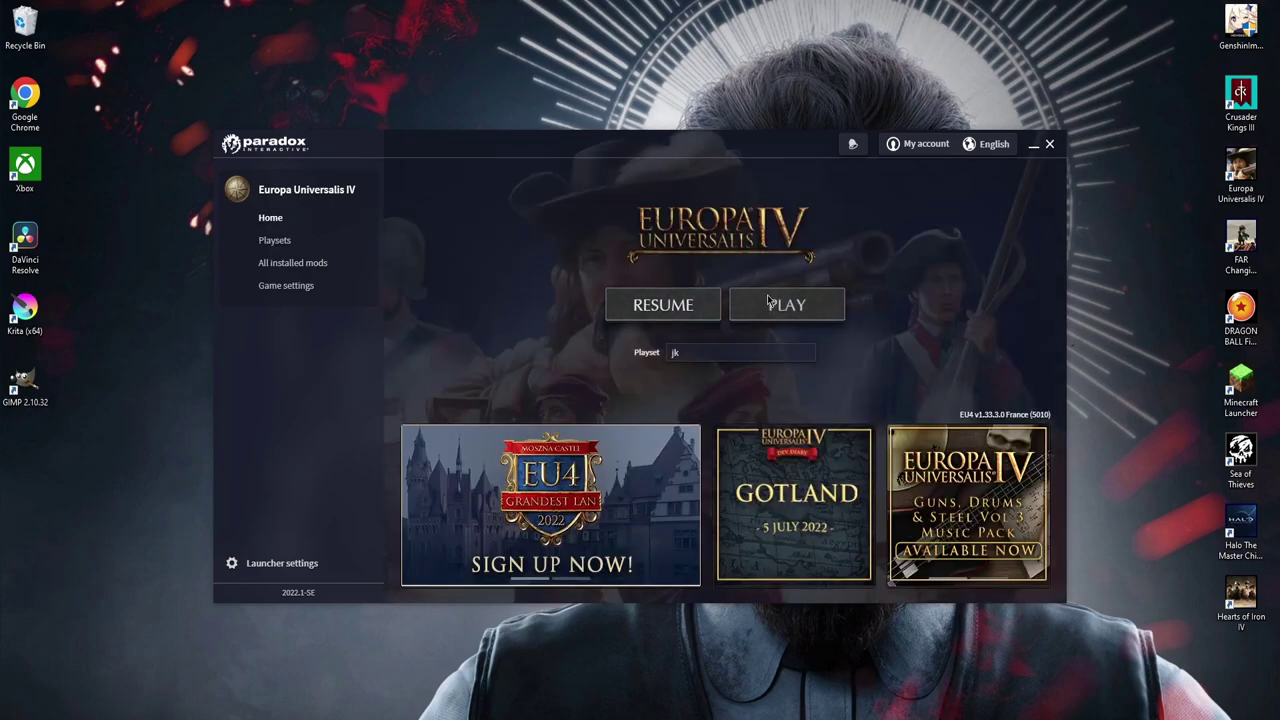